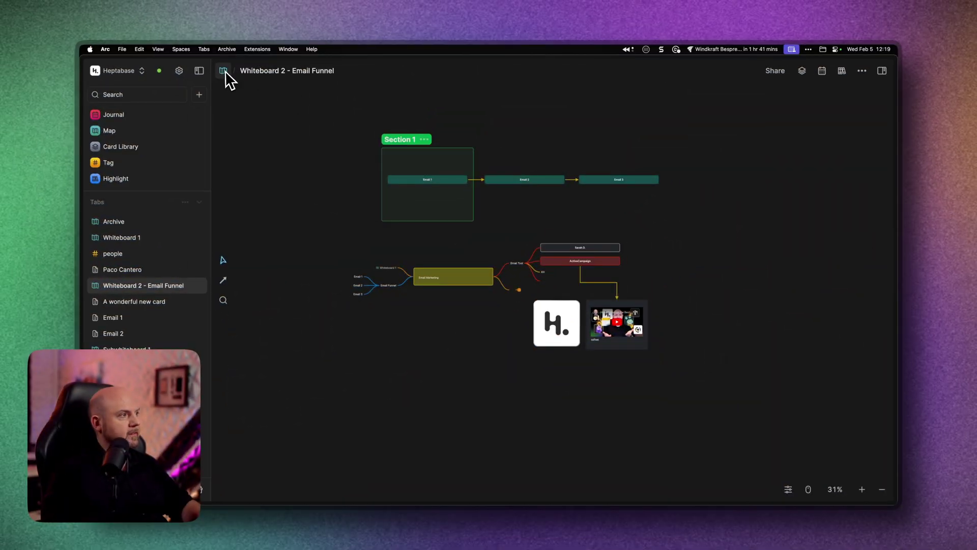
- Create a new whiteboard from the map titled 'Whiteboard 3 - PDF Research'
{"action": "left_click", "coordinate": [223, 72]}
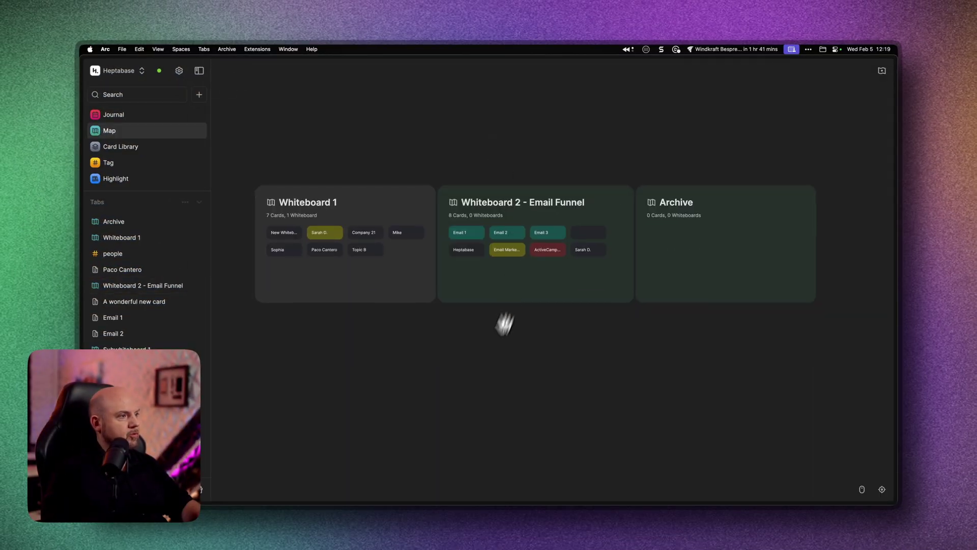
{"action": "double_click", "coordinate": [322, 354]}
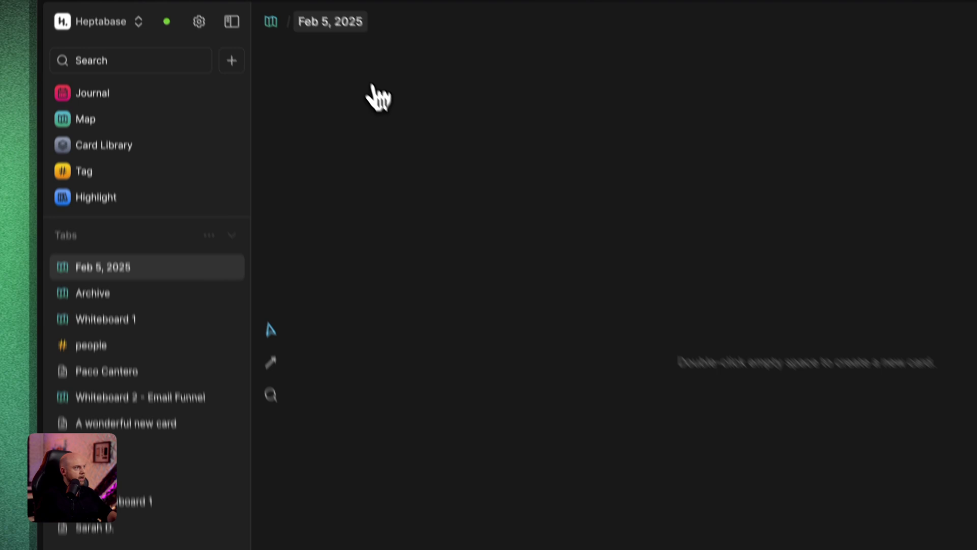
{"action": "left_click", "coordinate": [267, 69]}
{"action": "key", "text": "super+a"}
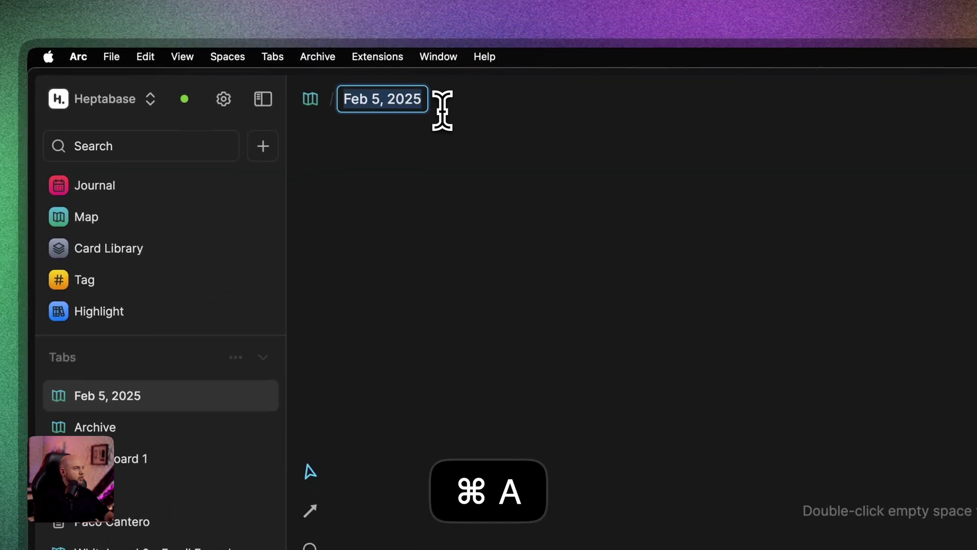
{"action": "type", "text": "Whiteboard 3 - PDF Reserach"}
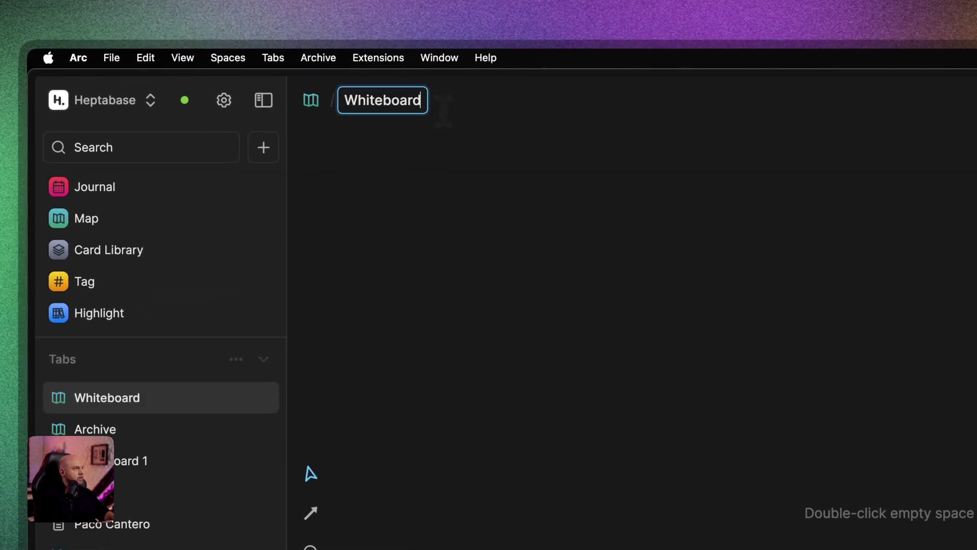
{"action": "key", "text": "BackSpace"}
{"action": "key", "text": "BackSpace"}
{"action": "key", "text": "BackSpace"}
{"action": "key", "text": "BackSpace"}
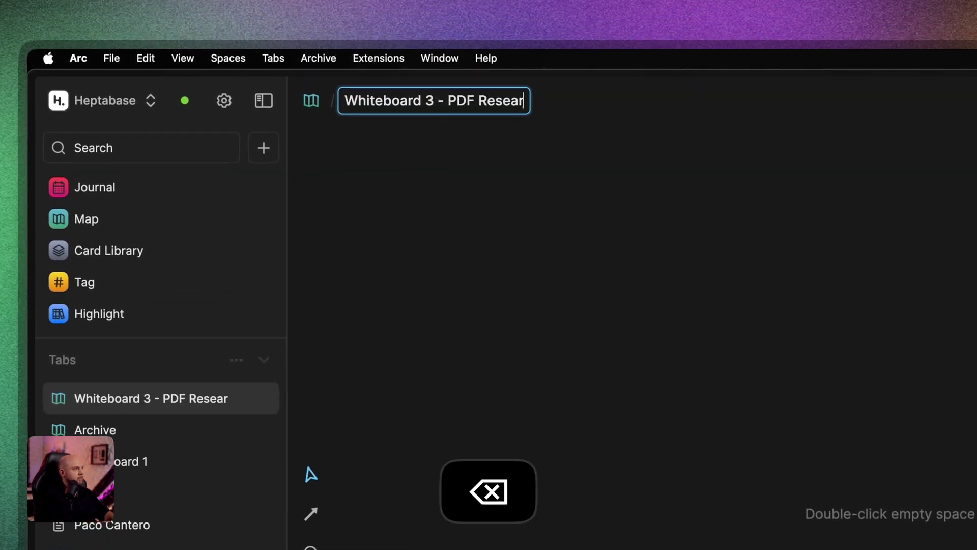
{"action": "type", "text": "arch"}
{"action": "key", "text": "Return"}
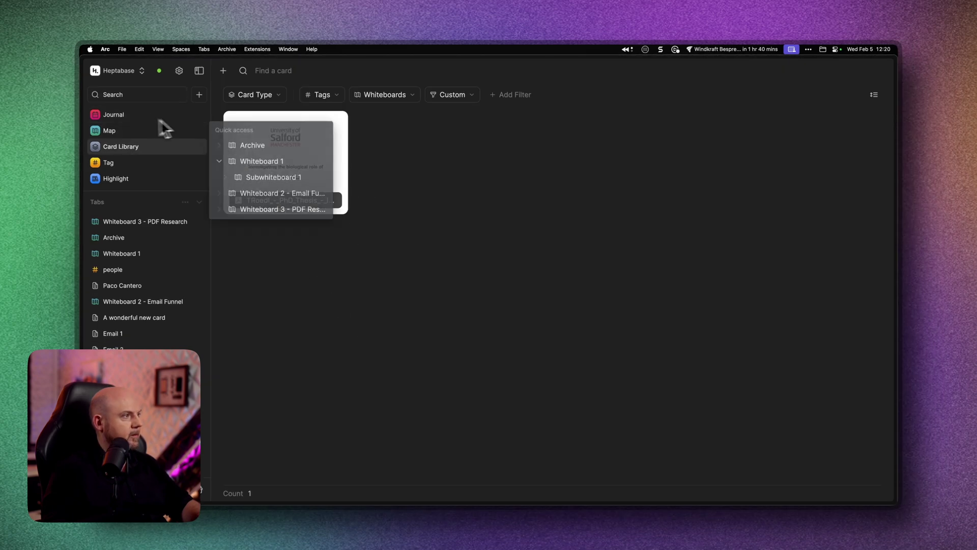
- Place the PhD thesis PDF card from the Card Library onto the new whiteboard
{"action": "left_click", "coordinate": [162, 226]}
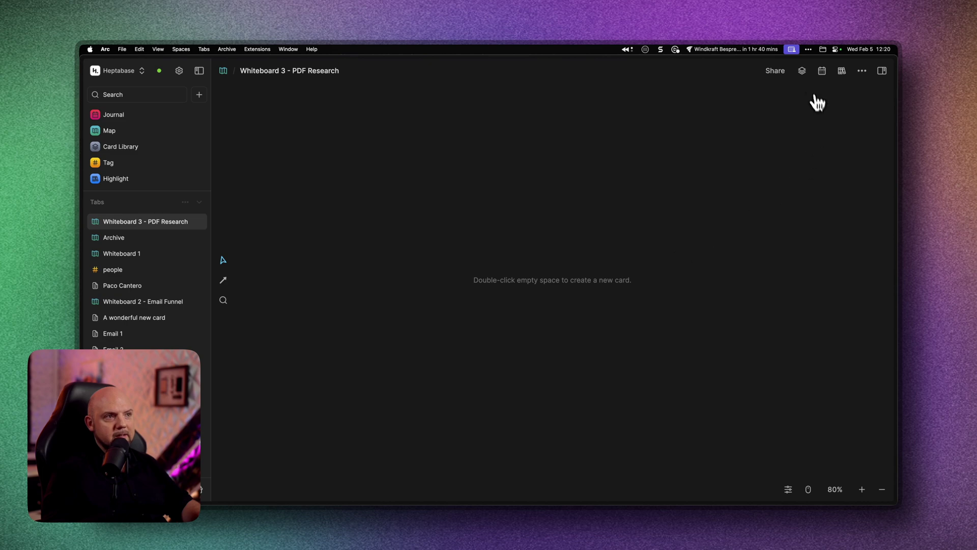
{"action": "left_click", "coordinate": [803, 72]}
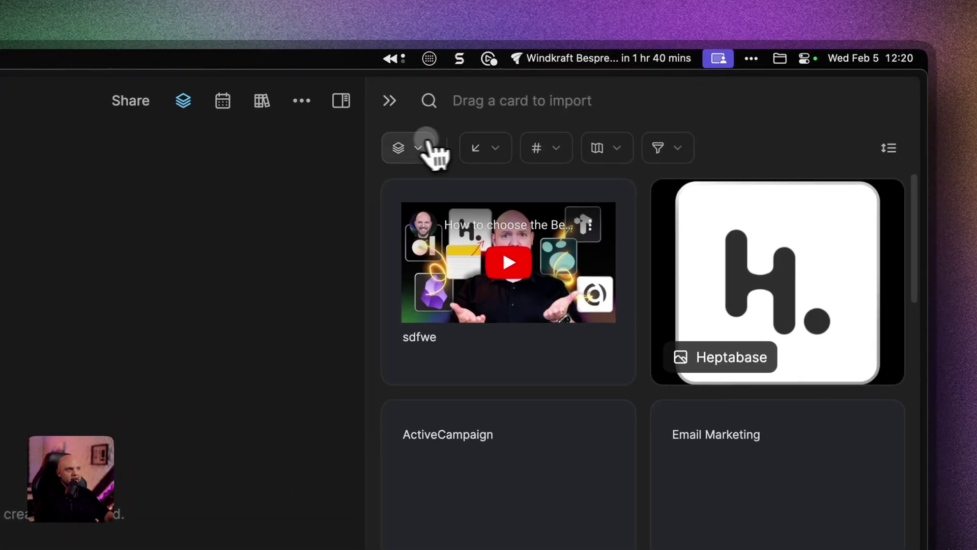
{"action": "left_click", "coordinate": [427, 149]}
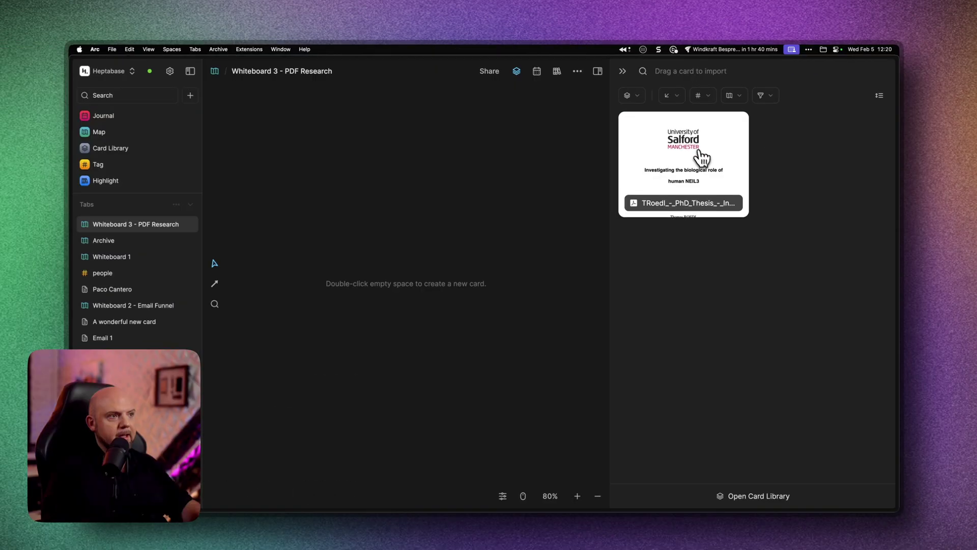
{"action": "left_click_drag", "start_coordinate": [702, 157], "coordinate": [385, 158]}
{"action": "key", "text": "super+backslash"}
{"action": "scroll", "coordinate": [573, 231], "scroll_direction": "down", "scroll_amount": 5}
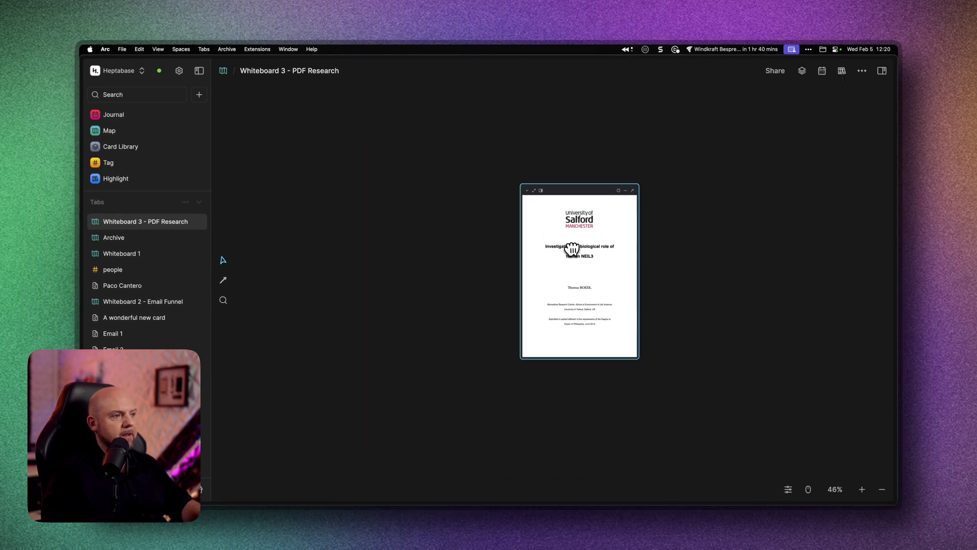
- Collapse the thesis PDF card to its title bar and reposition it
{"action": "left_click_drag", "start_coordinate": [574, 235], "coordinate": [538, 177]}
{"action": "scroll", "coordinate": [547, 203], "scroll_direction": "up", "scroll_amount": 5}
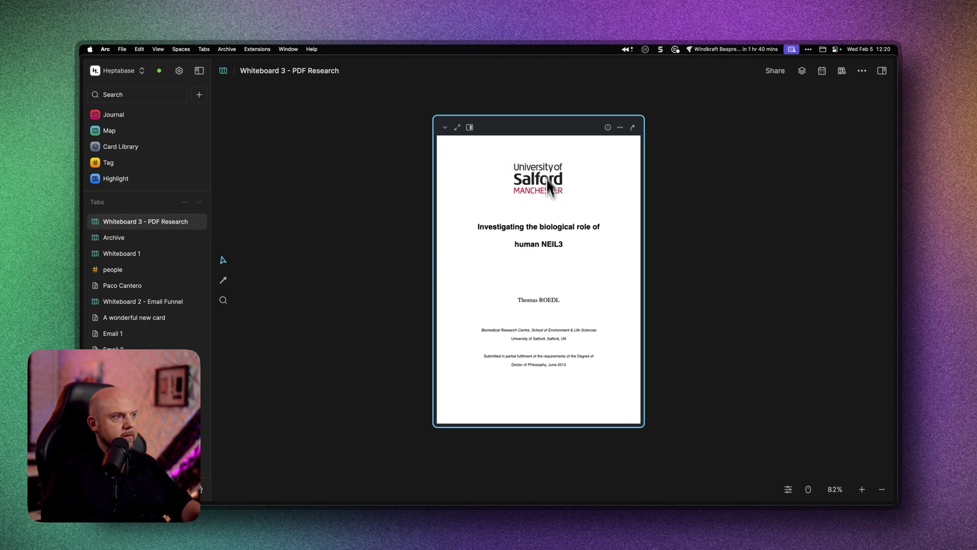
{"action": "left_click", "coordinate": [445, 128]}
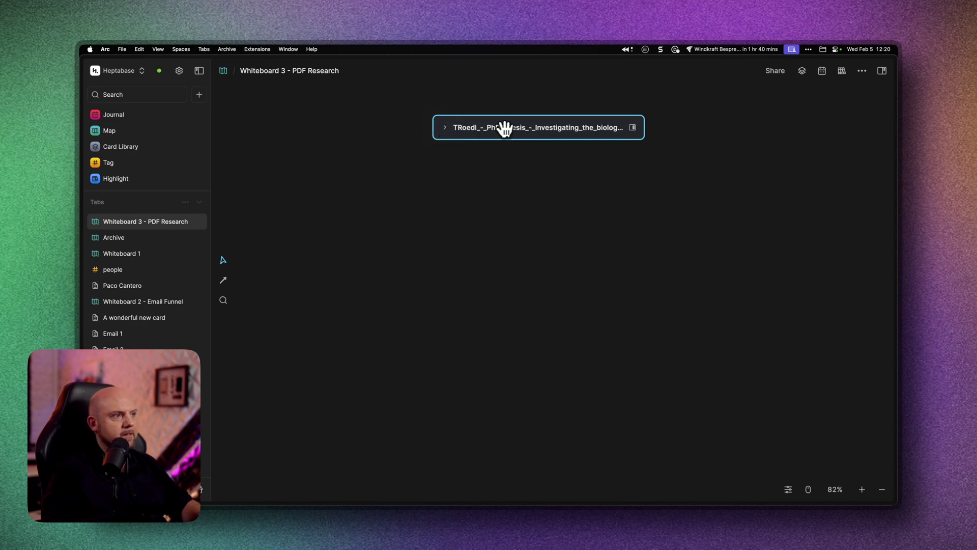
{"action": "left_click_drag", "start_coordinate": [504, 129], "coordinate": [532, 185]}
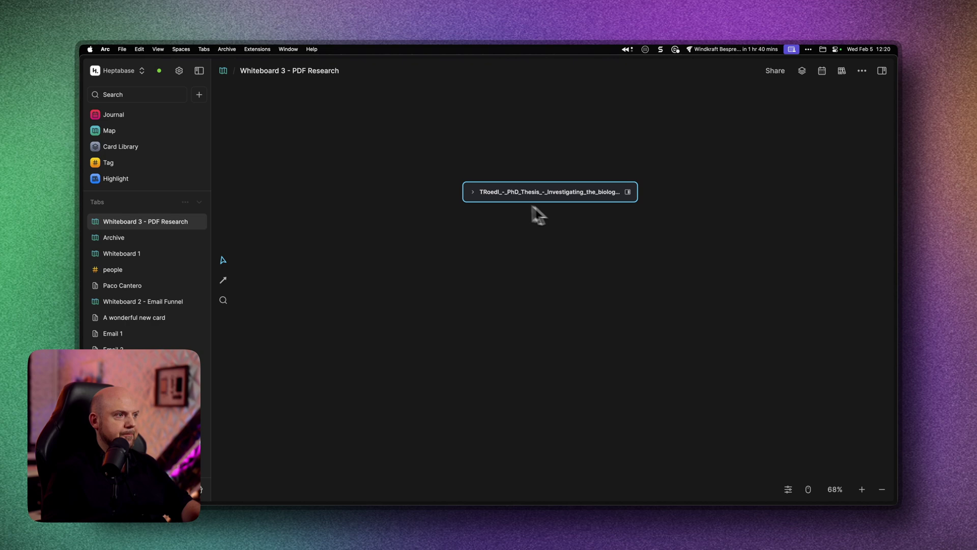
- Open the thesis PDF card's info and follow its Whiteboard 3 - PDF Research link back
{"action": "left_click", "coordinate": [308, 127]}
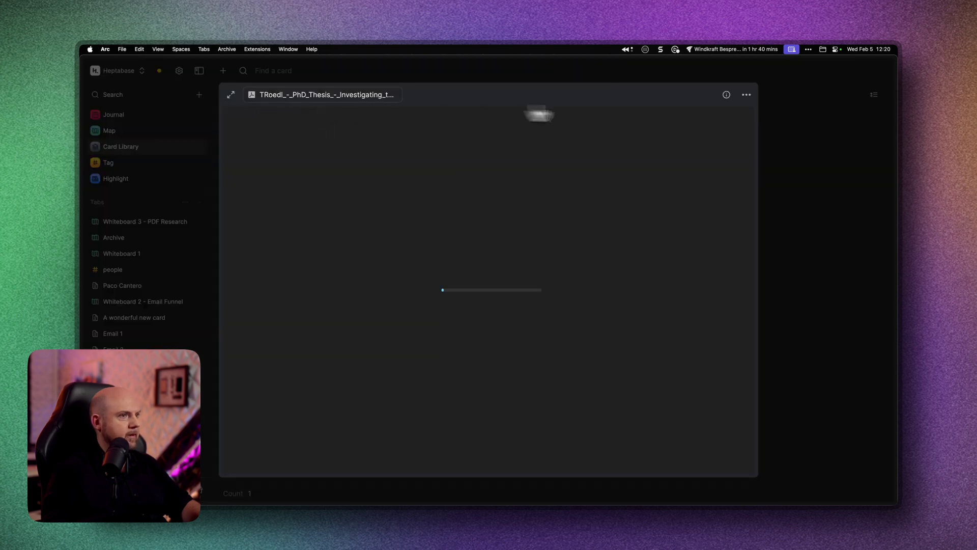
{"action": "left_click", "coordinate": [727, 96]}
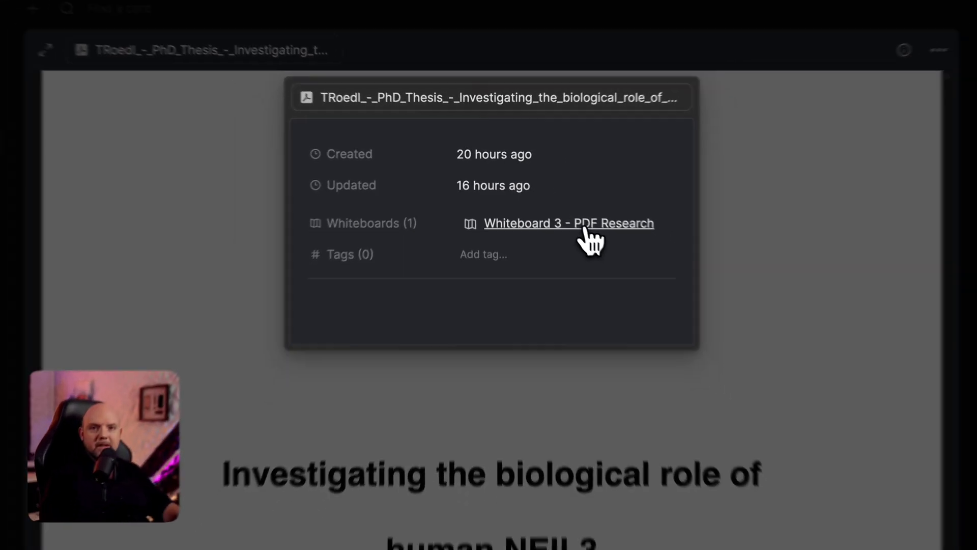
{"action": "left_click", "coordinate": [600, 235]}
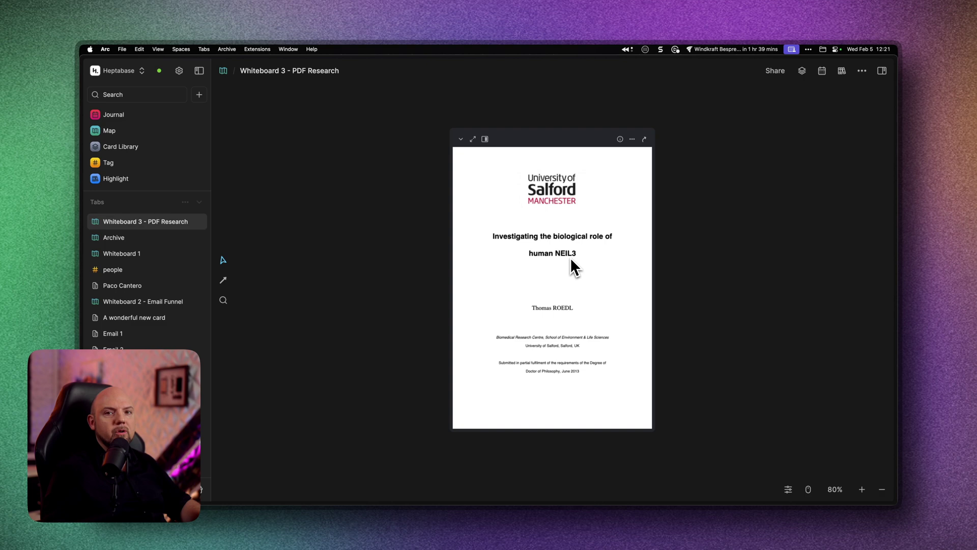
- Open the thesis PDF in the right sidebar and hide the left navigation sidebar
{"action": "left_click_drag", "start_coordinate": [713, 247], "coordinate": [660, 229]}
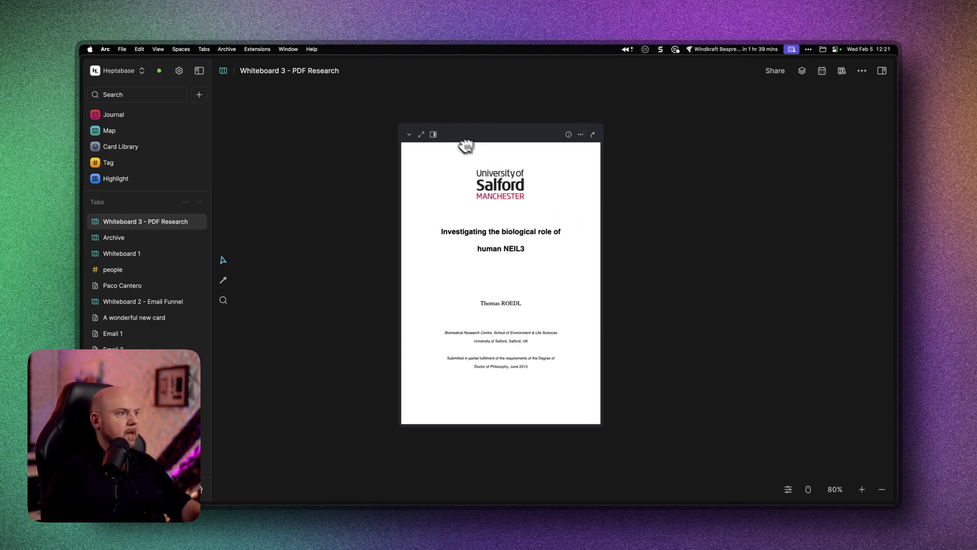
{"action": "left_click", "coordinate": [433, 135]}
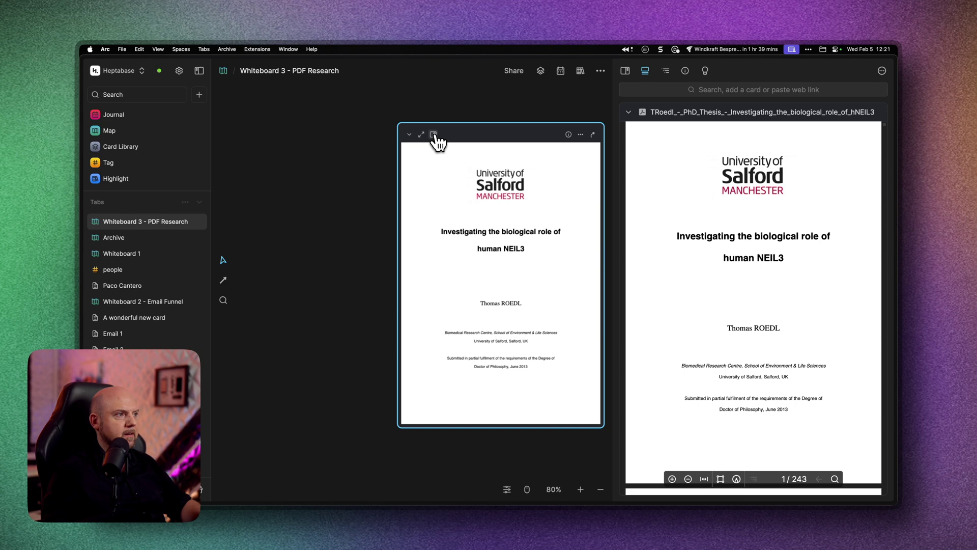
{"action": "left_click_drag", "start_coordinate": [539, 101], "coordinate": [401, 117]}
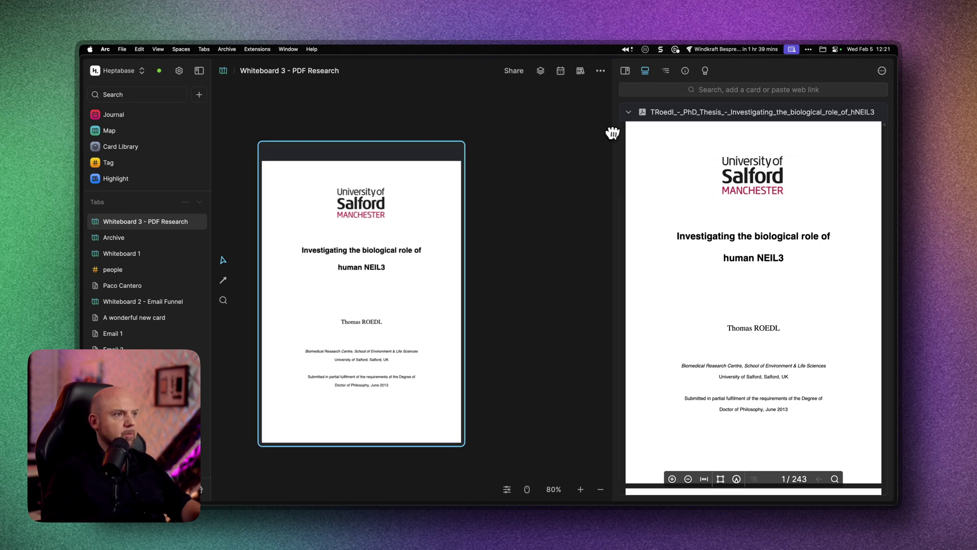
{"action": "mouse_move", "coordinate": [613, 133]}
{"action": "left_mouse_down"}
{"action": "mouse_move", "coordinate": [527, 131]}
{"action": "mouse_move", "coordinate": [626, 136]}
{"action": "left_mouse_up"}
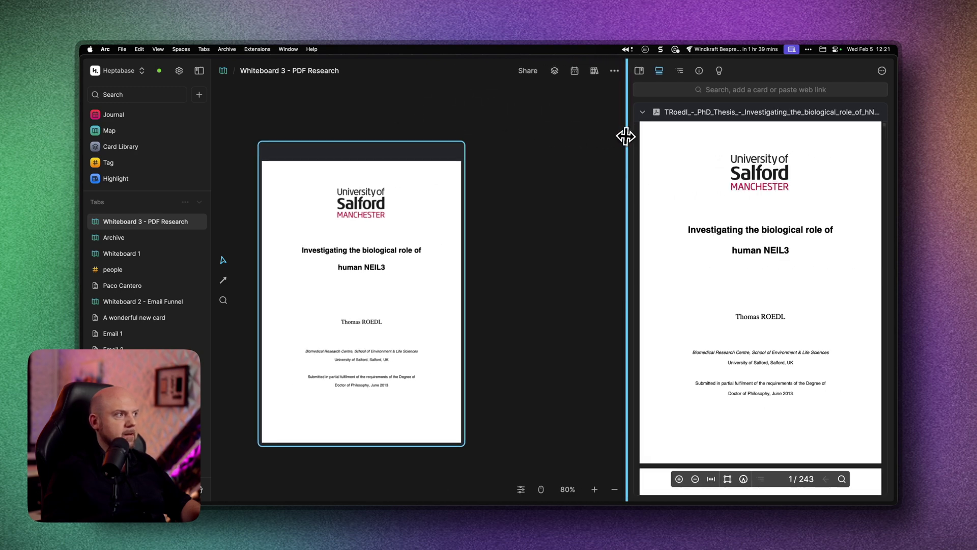
{"action": "left_click", "coordinate": [200, 71]}
{"action": "left_click_drag", "start_coordinate": [374, 145], "coordinate": [247, 134]}
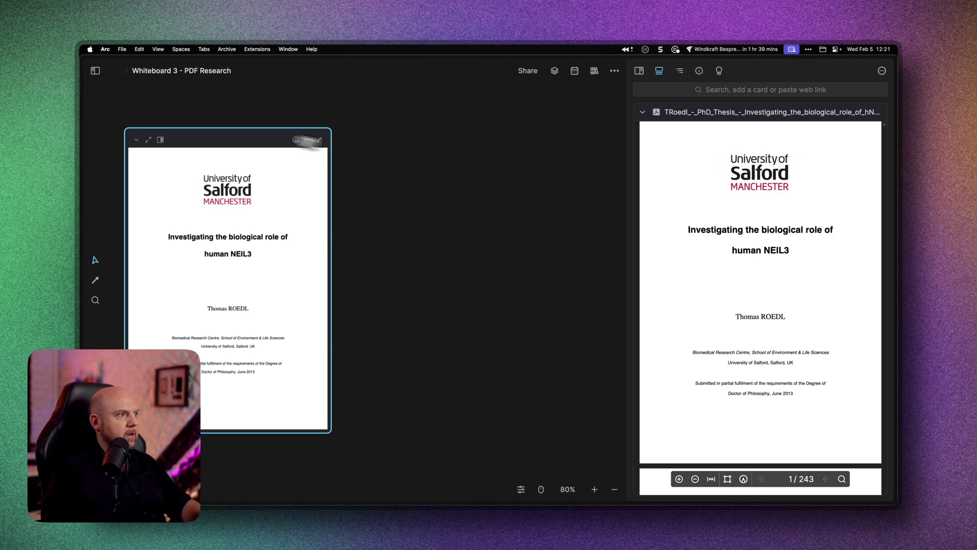
- Drag the highlighted NEIL3 abstract passage onto the whiteboard as a card
{"action": "scroll", "coordinate": [524, 246], "scroll_direction": "down", "scroll_amount": 3}
{"action": "left_click_drag", "start_coordinate": [535, 230], "coordinate": [255, 232]}
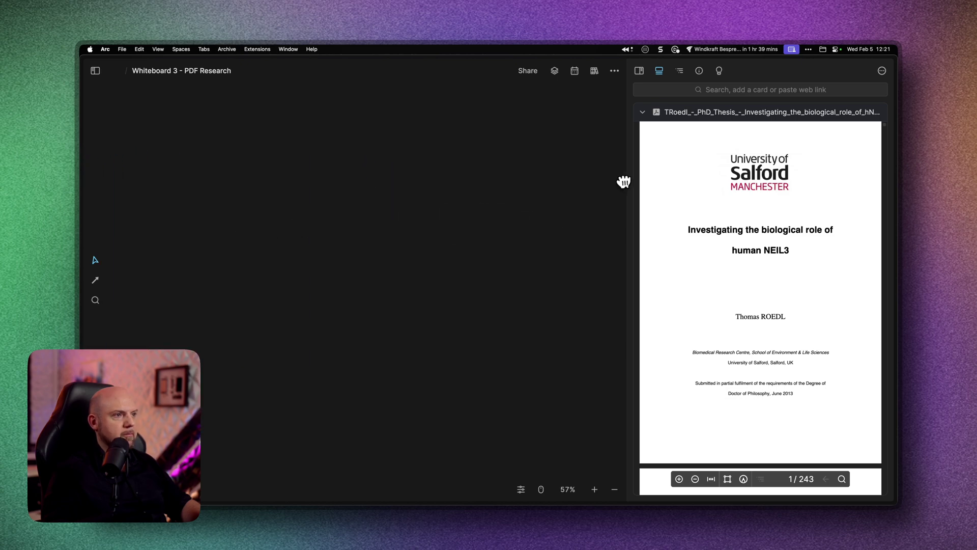
{"action": "scroll", "coordinate": [779, 277], "scroll_direction": "down", "scroll_amount": 15}
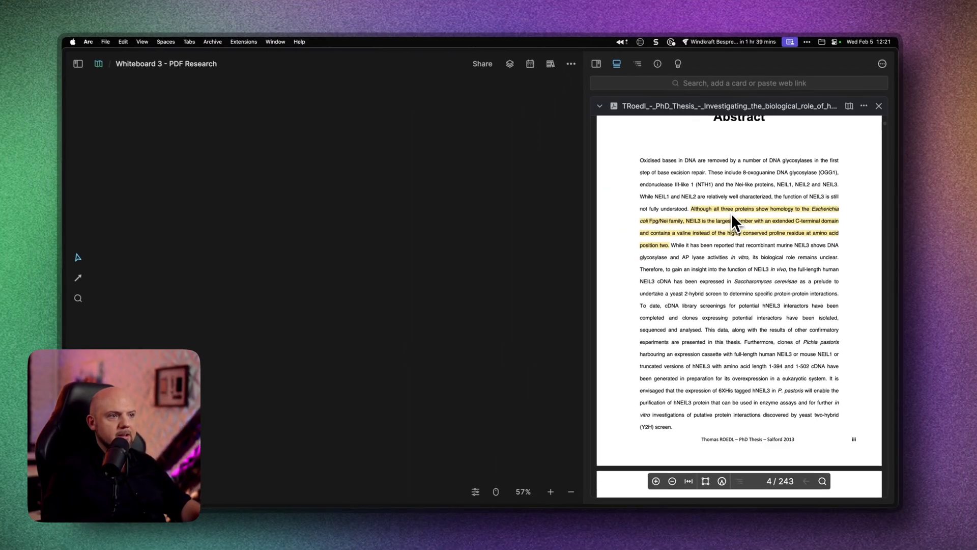
{"action": "left_click_drag", "start_coordinate": [734, 212], "coordinate": [451, 236]}
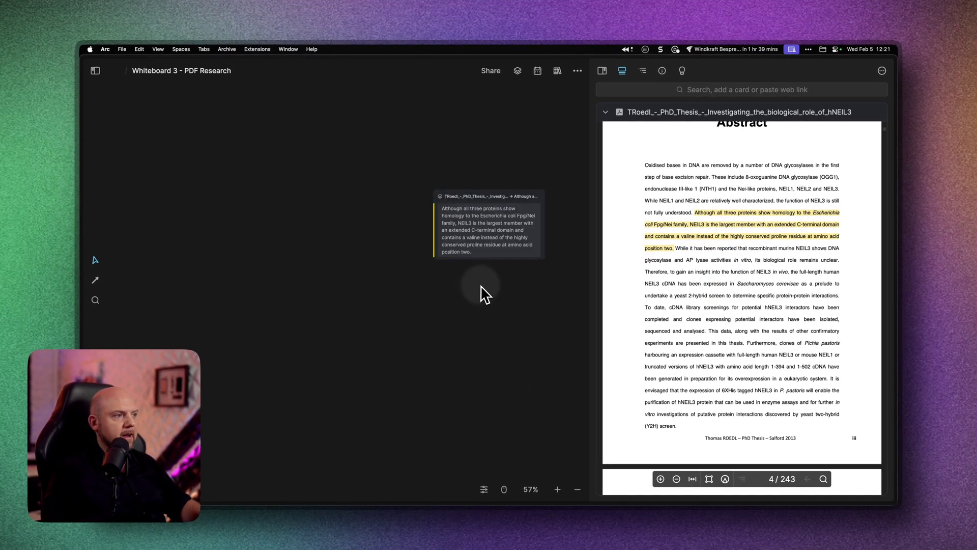
{"action": "left_click_drag", "start_coordinate": [544, 291], "coordinate": [504, 319]}
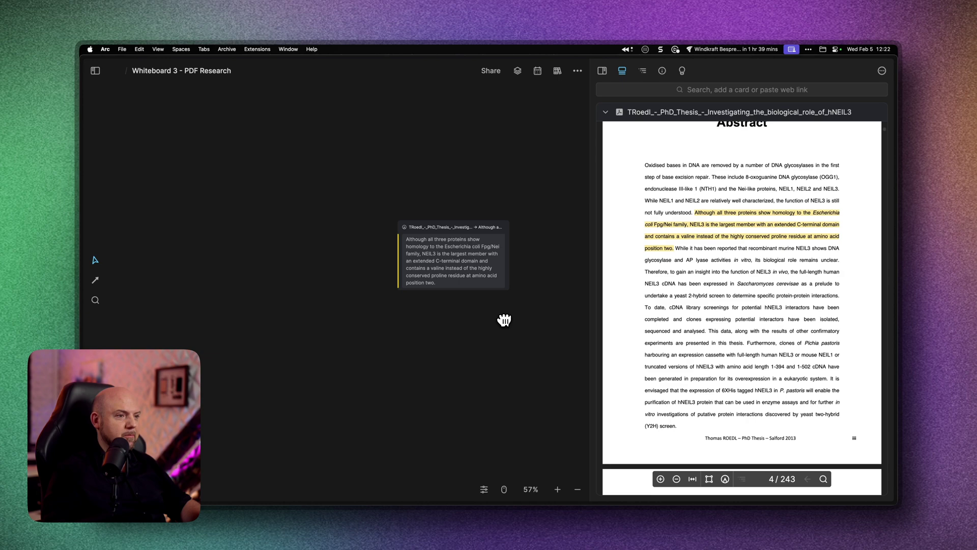
{"action": "scroll", "coordinate": [792, 356], "scroll_direction": "down", "scroll_amount": 20}
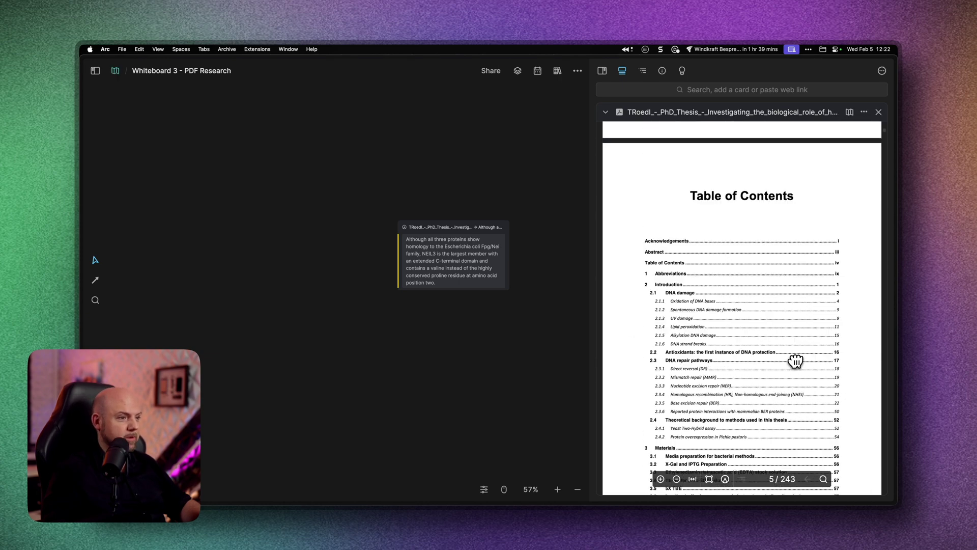
{"action": "scroll", "coordinate": [797, 359], "scroll_direction": "down", "scroll_amount": 20}
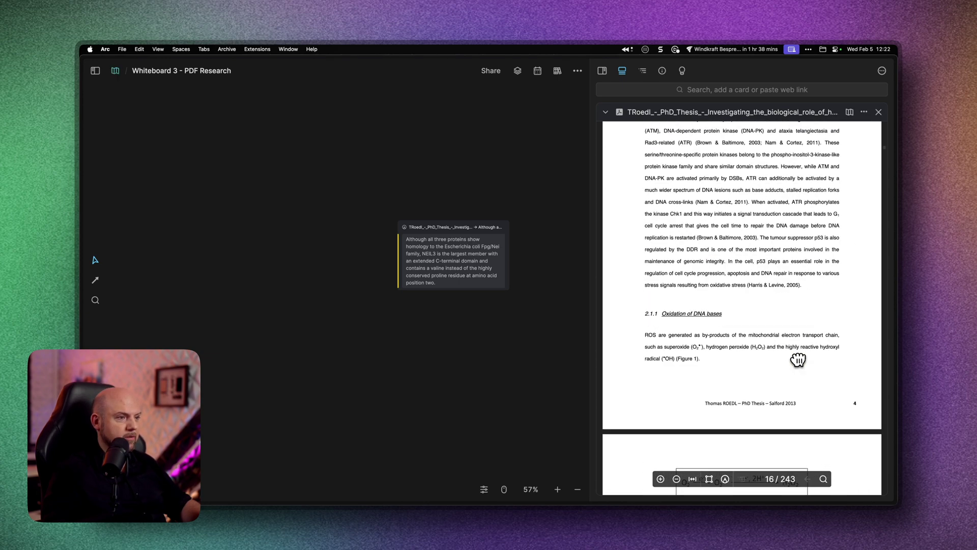
{"action": "scroll", "coordinate": [797, 359], "scroll_direction": "up", "scroll_amount": 3}
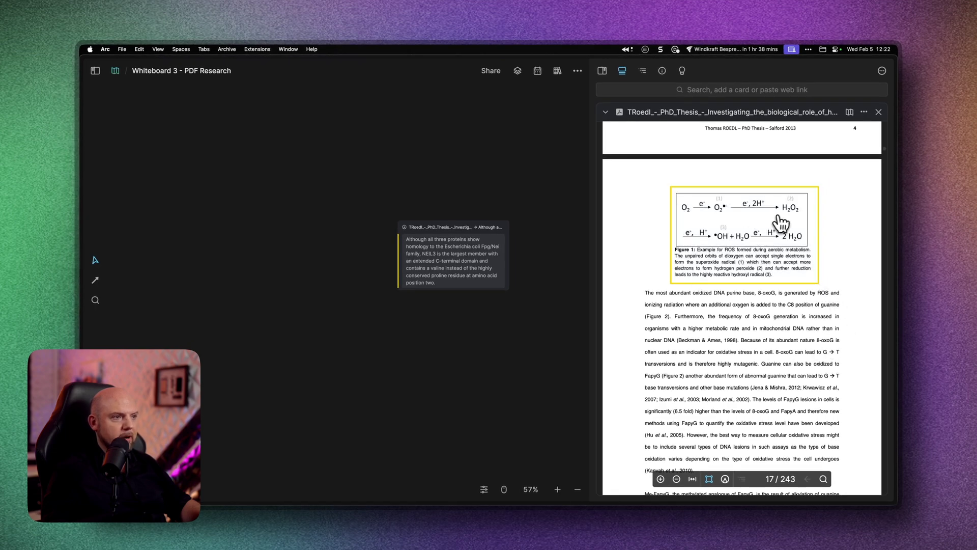
- Give the Figure 1 highlight the note 'These are interesting insights'
{"action": "left_click", "coordinate": [729, 224]}
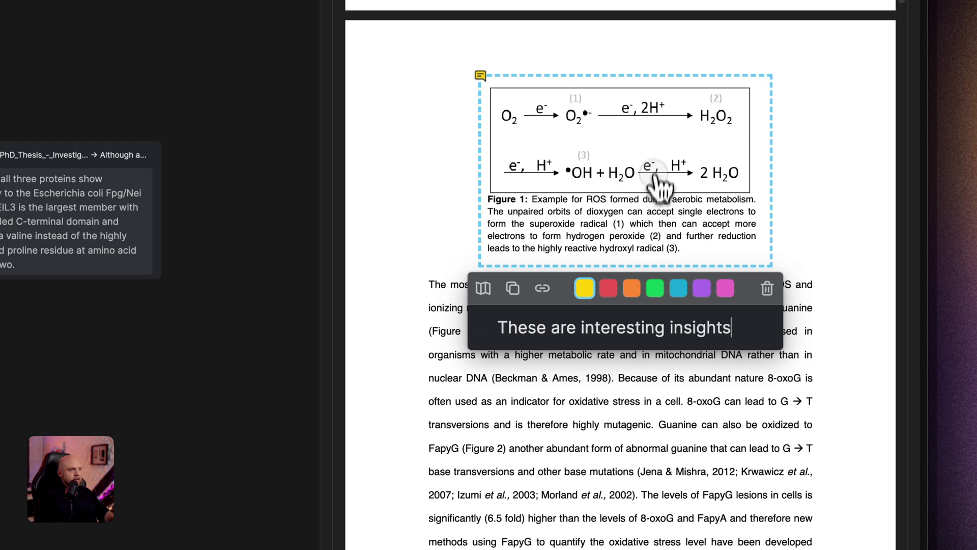
{"action": "left_click", "coordinate": [443, 88]}
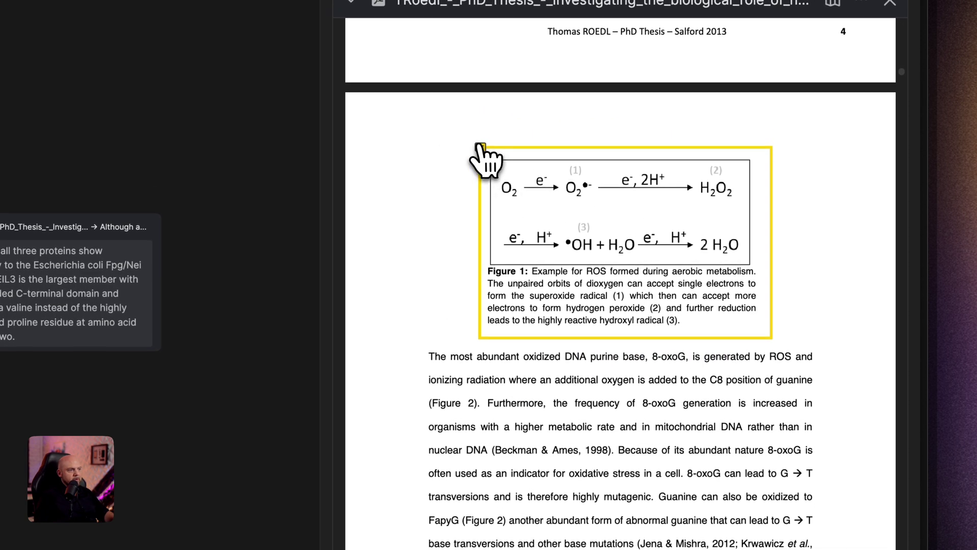
{"action": "left_click", "coordinate": [485, 149]}
{"action": "left_click", "coordinate": [448, 176]}
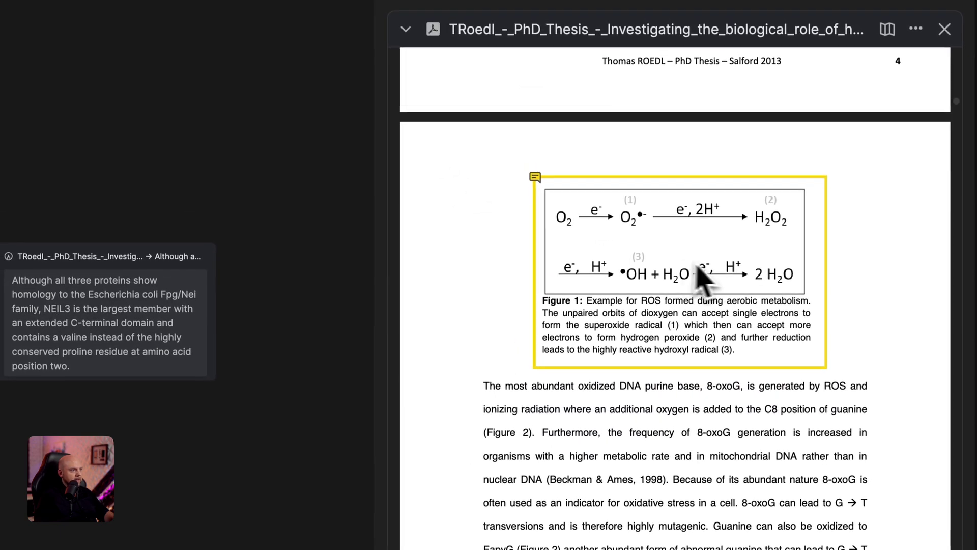
- Place the Figure 1 highlight on the whiteboard beside the NEIL3 quote card
{"action": "left_click_drag", "start_coordinate": [702, 277], "coordinate": [159, 498]}
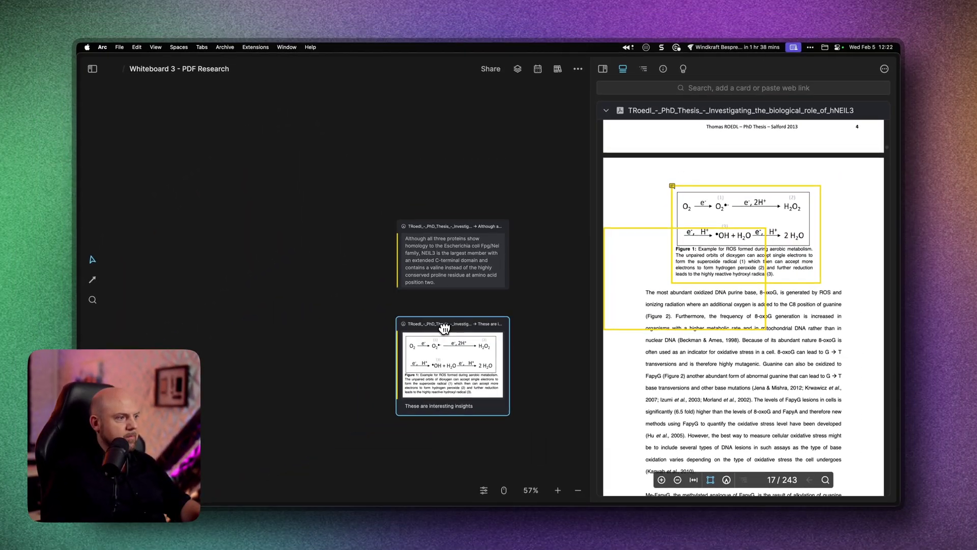
{"action": "left_click_drag", "start_coordinate": [431, 319], "coordinate": [227, 179]}
{"action": "left_click_drag", "start_coordinate": [298, 252], "coordinate": [405, 326]}
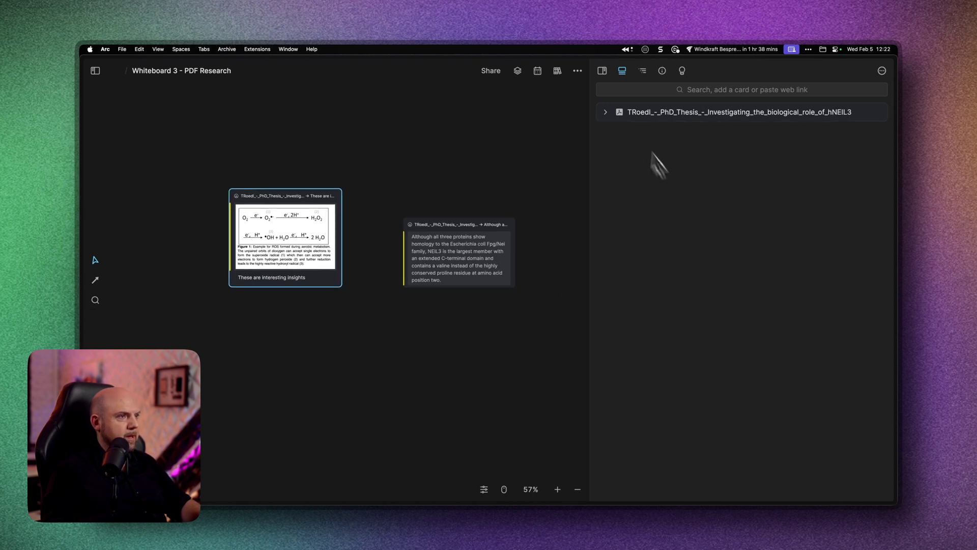
- Stack the Figure 1 card above the NEIL3 card and join them with an arrow labelled 'This is the explanation'
{"action": "left_click", "coordinate": [602, 70]}
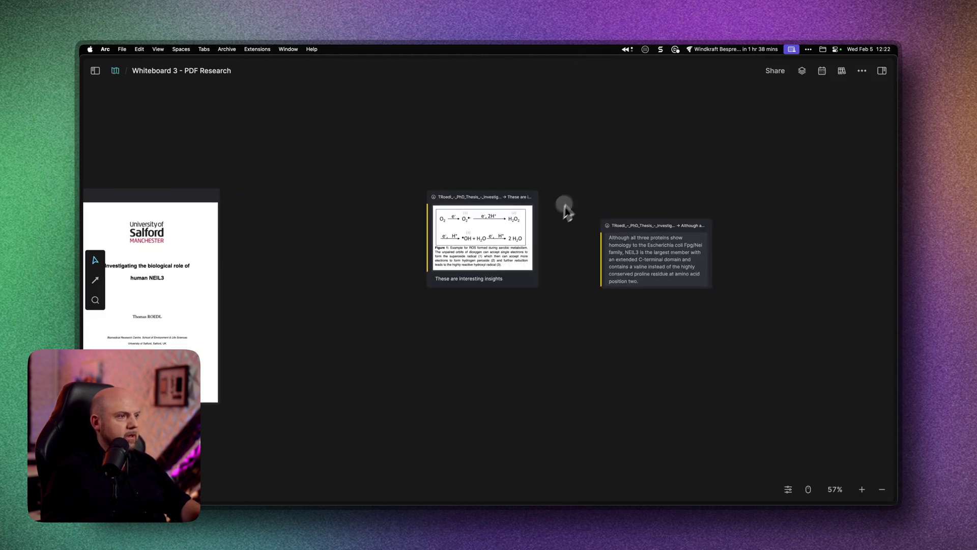
{"action": "left_click_drag", "start_coordinate": [484, 198], "coordinate": [655, 91]}
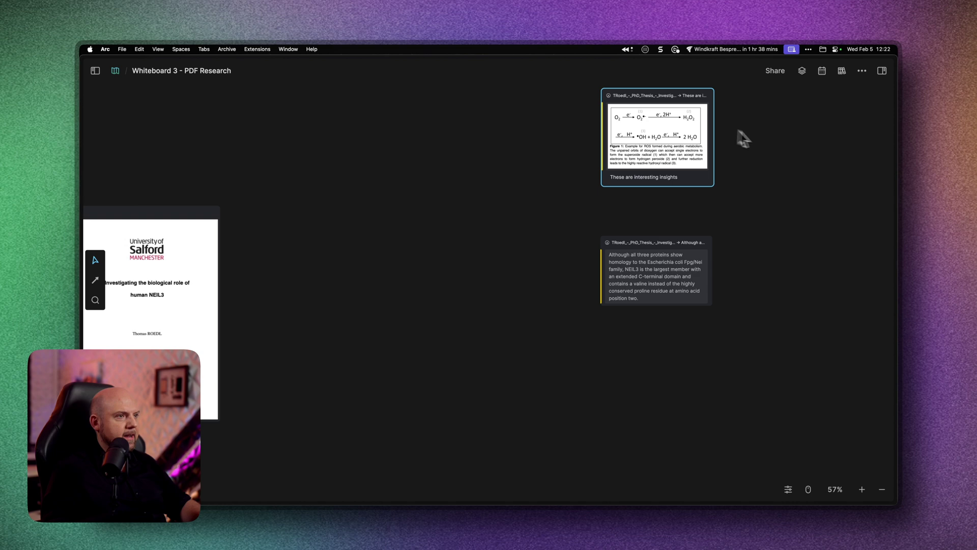
{"action": "left_click_drag", "start_coordinate": [744, 138], "coordinate": [596, 147]}
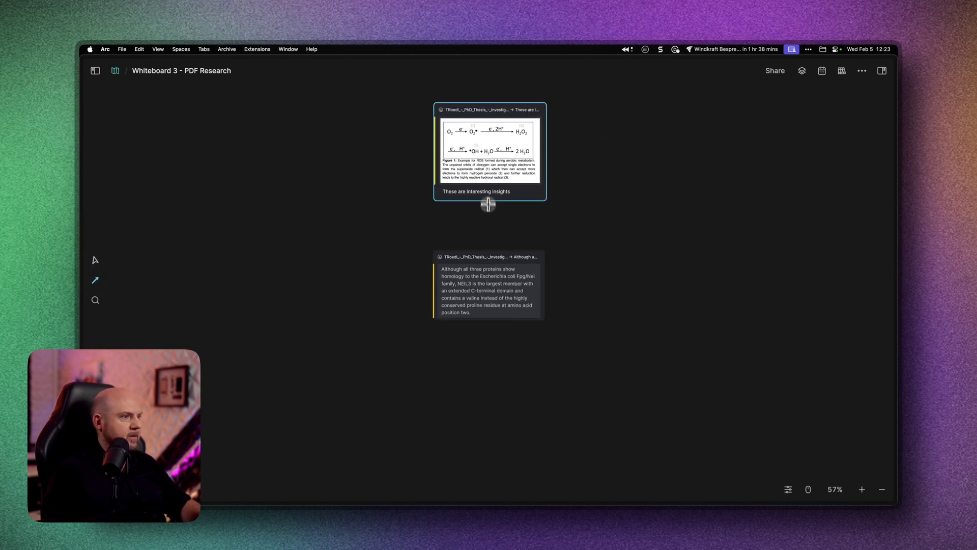
{"action": "left_click_drag", "start_coordinate": [588, 359], "coordinate": [506, 143]}
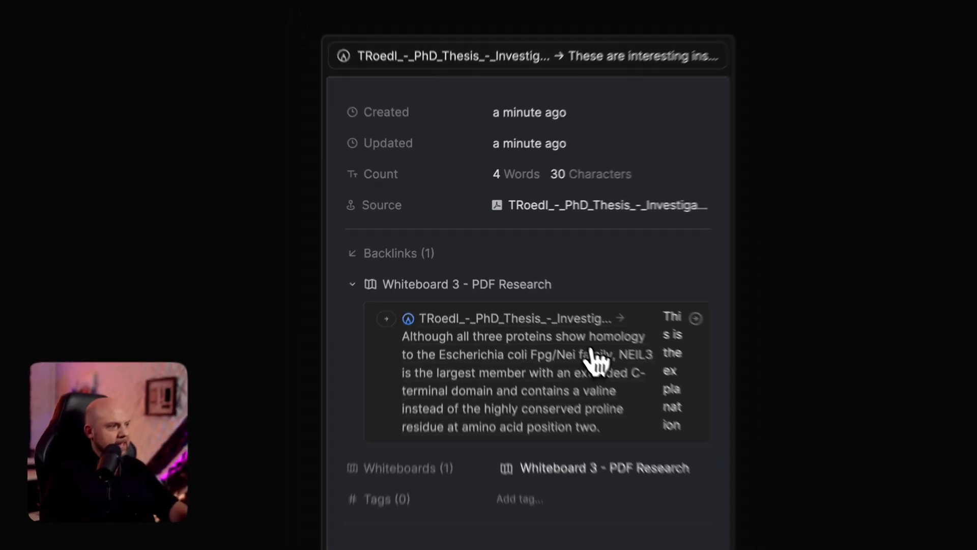
- Review the card's backlinks in Info, then reopen the sidebar with the thesis PDF
{"action": "left_click", "coordinate": [352, 284]}
{"action": "left_click", "coordinate": [459, 284]}
{"action": "key", "text": "Escape"}
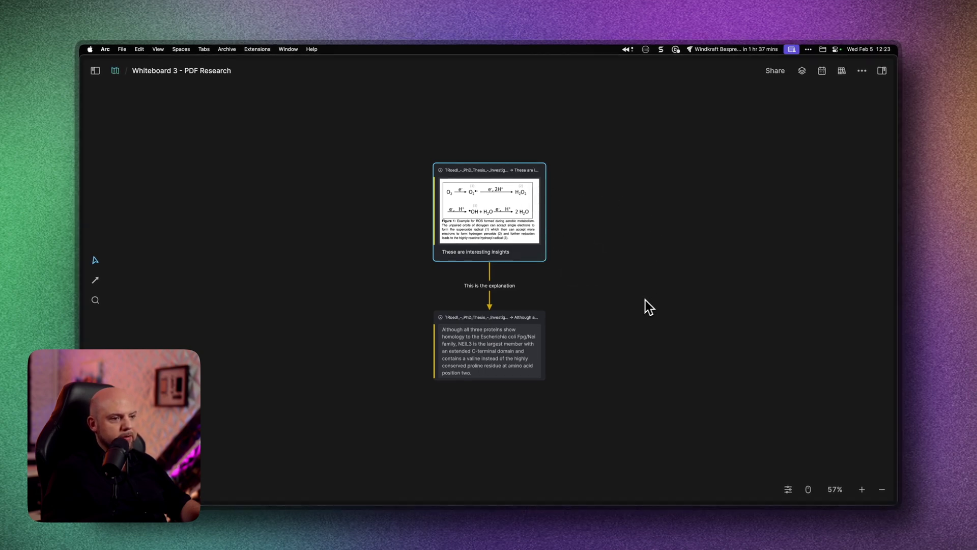
{"action": "left_click_drag", "start_coordinate": [645, 301], "coordinate": [607, 294]}
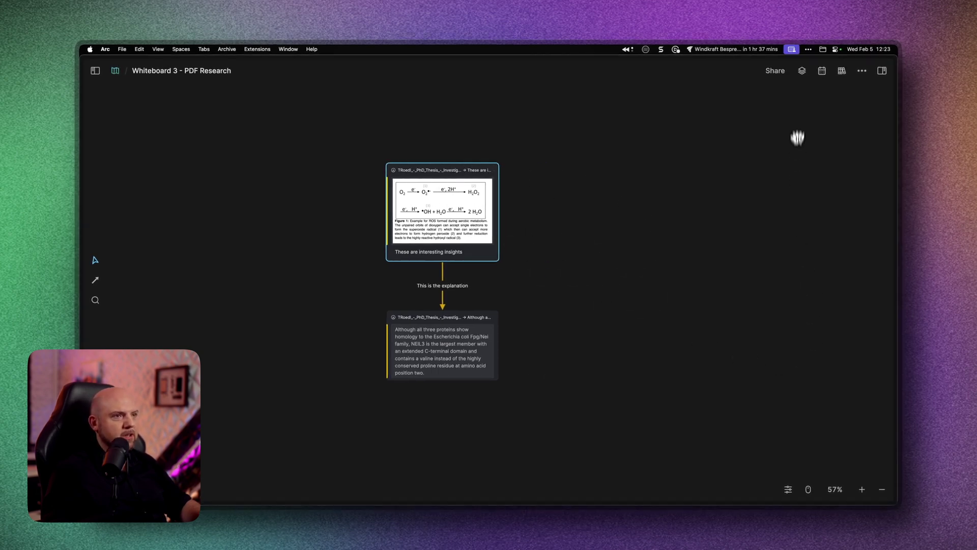
{"action": "left_click", "coordinate": [881, 71]}
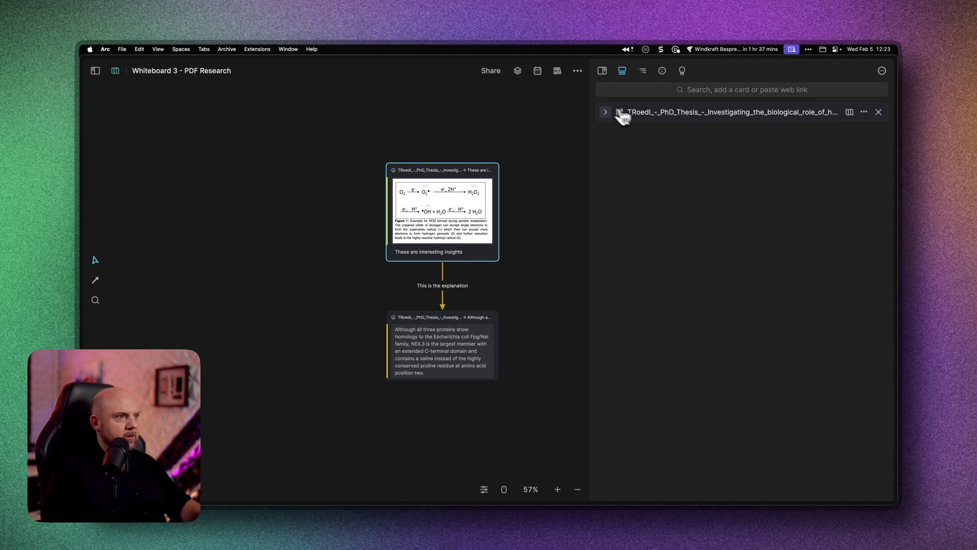
{"action": "scroll", "coordinate": [754, 374], "scroll_direction": "down", "scroll_amount": 10}
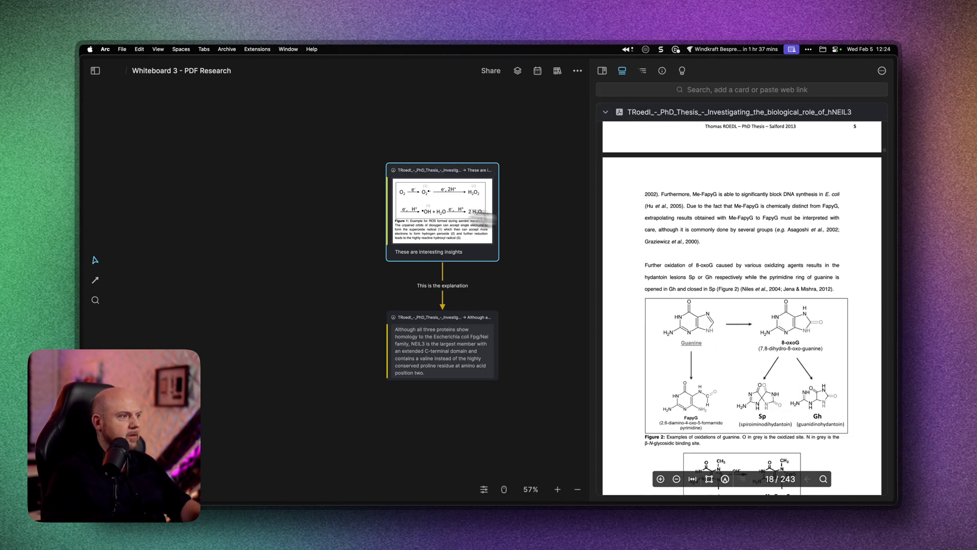
{"action": "left_click_drag", "start_coordinate": [562, 254], "coordinate": [479, 257]}
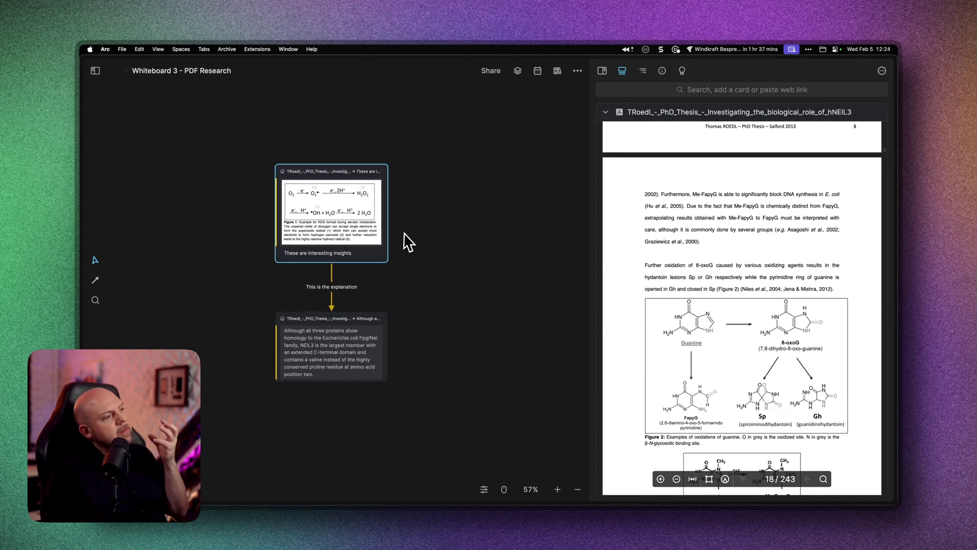
{"action": "left_click_drag", "start_coordinate": [418, 272], "coordinate": [438, 234]}
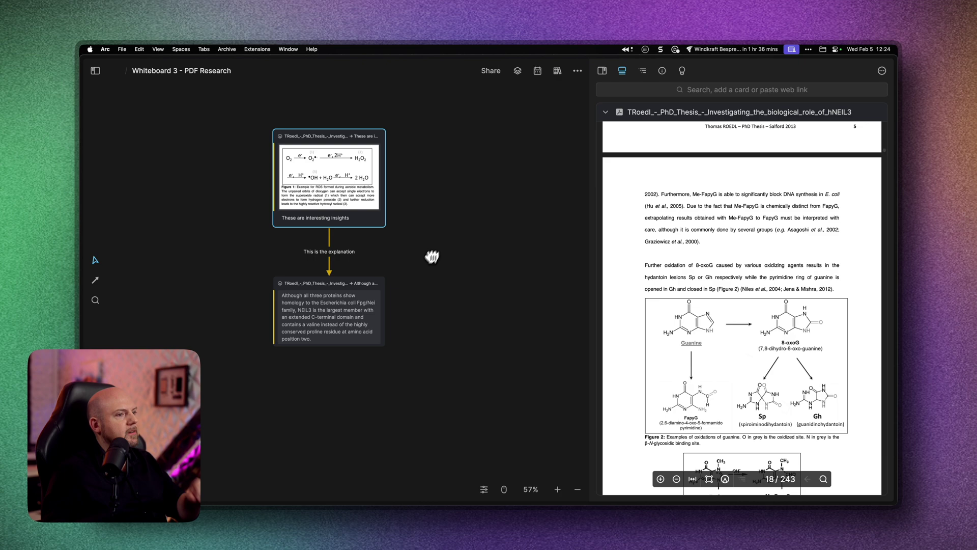
{"action": "scroll", "coordinate": [726, 358], "scroll_direction": "down", "scroll_amount": 3}
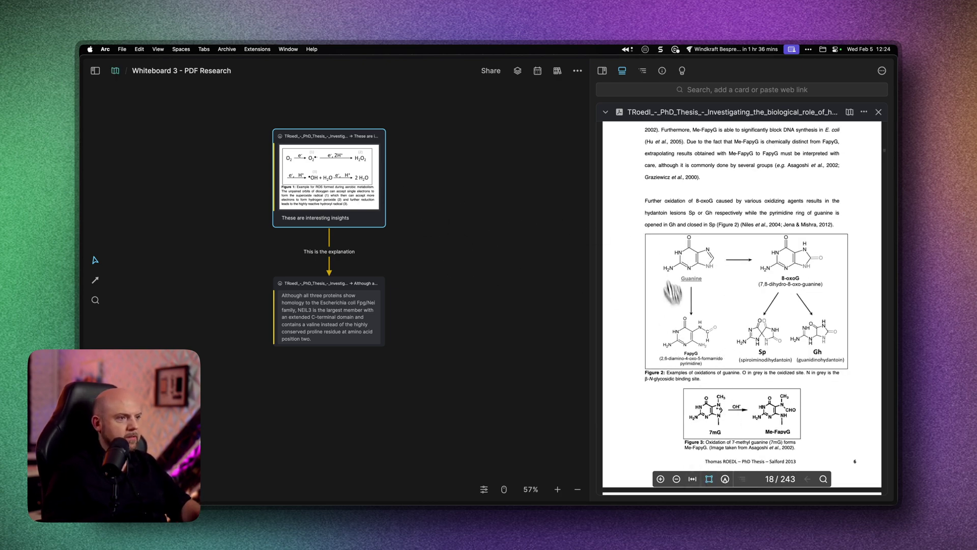
- Area-highlight Figure 2 in orange with the note 'This relates to the other thing.'
{"action": "left_click_drag", "start_coordinate": [637, 230], "coordinate": [863, 388]}
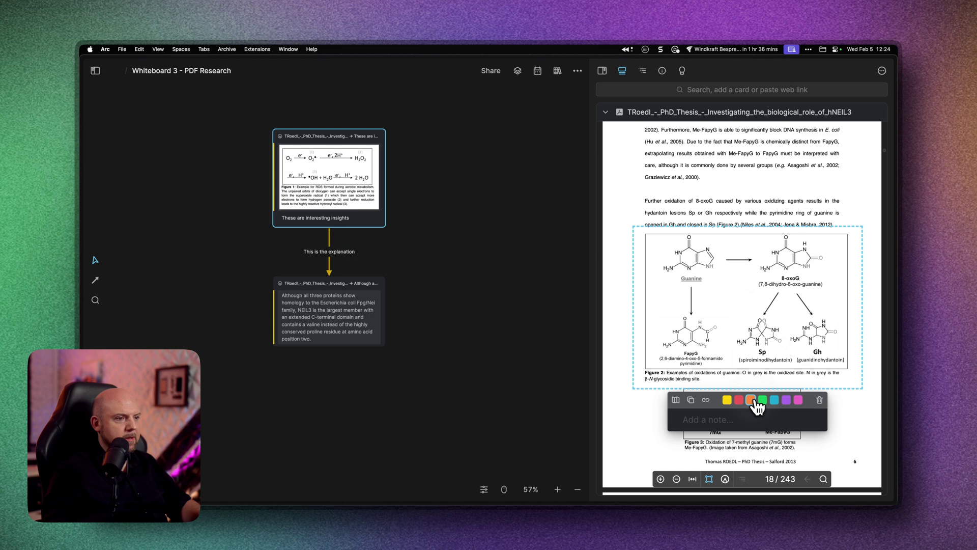
{"action": "left_click", "coordinate": [705, 421]}
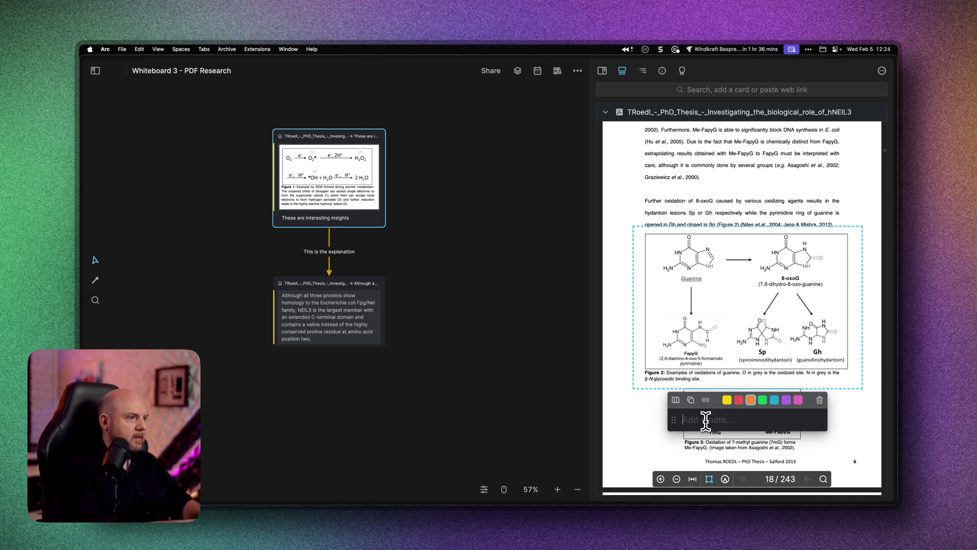
{"action": "type", "text": "This related"}
{"action": "key", "text": "BackSpace"}
{"action": "type", "text": "s to the other thing."}
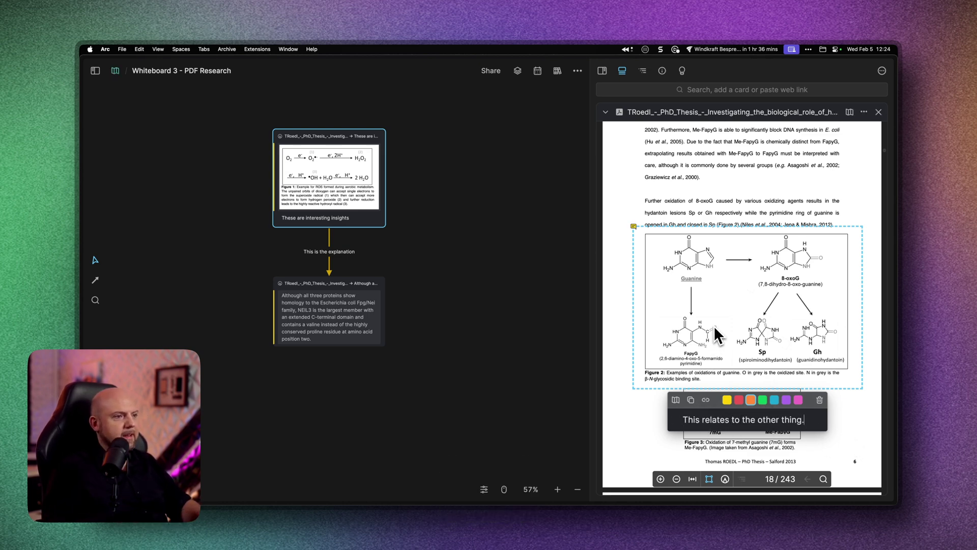
- Place the Figure 2 card on the whiteboard, arrow it from the Figure 1 card, and check its info
{"action": "left_click_drag", "start_coordinate": [719, 333], "coordinate": [509, 229]}
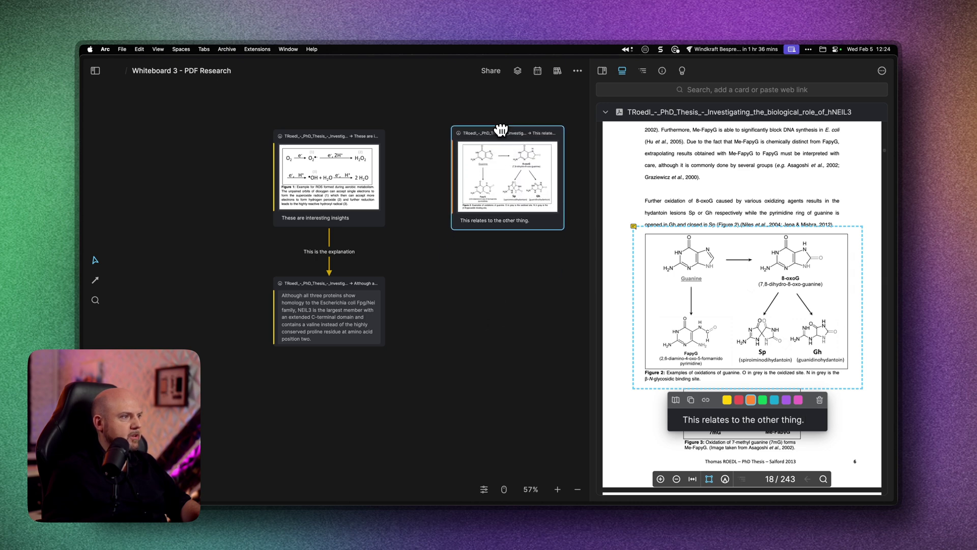
{"action": "left_click", "coordinate": [446, 273]}
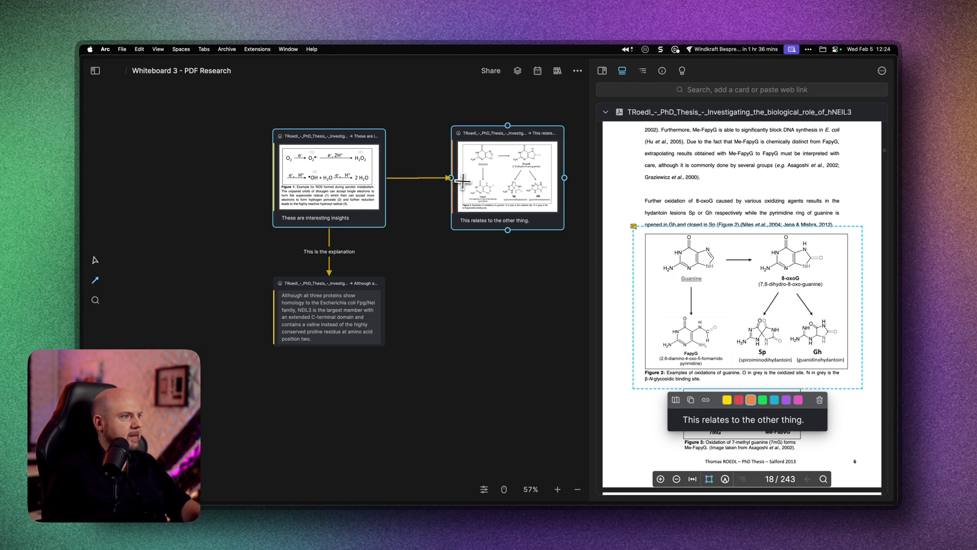
{"action": "left_click_drag", "start_coordinate": [462, 181], "coordinate": [462, 181]}
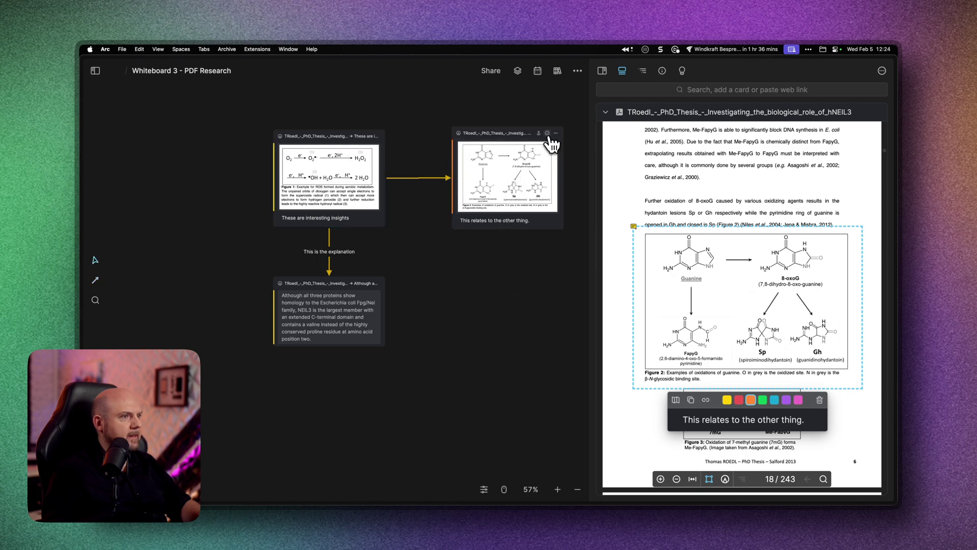
{"action": "left_click", "coordinate": [548, 133]}
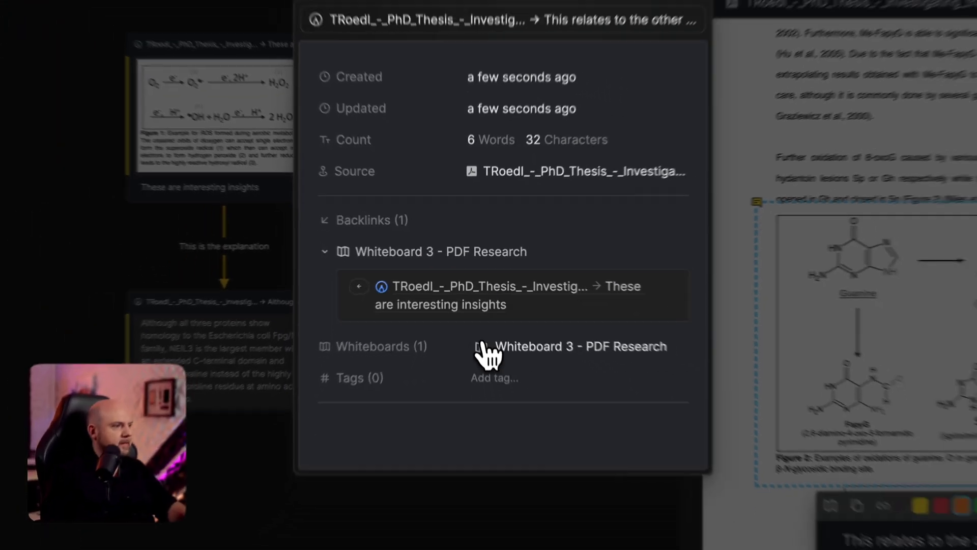
{"action": "left_click", "coordinate": [489, 399]}
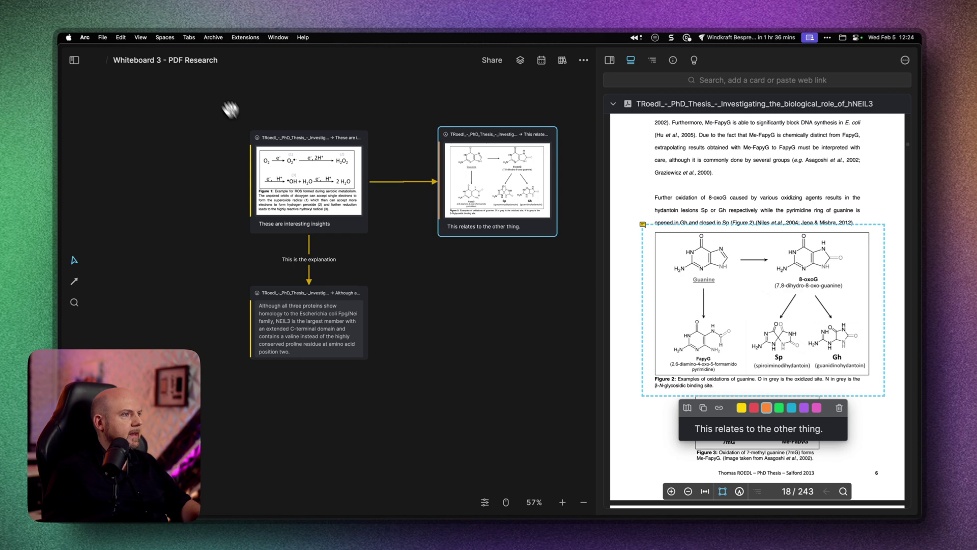
- Open Whiteboard 2 - Email Funnel from the whiteboard overview
{"action": "left_click", "coordinate": [113, 69]}
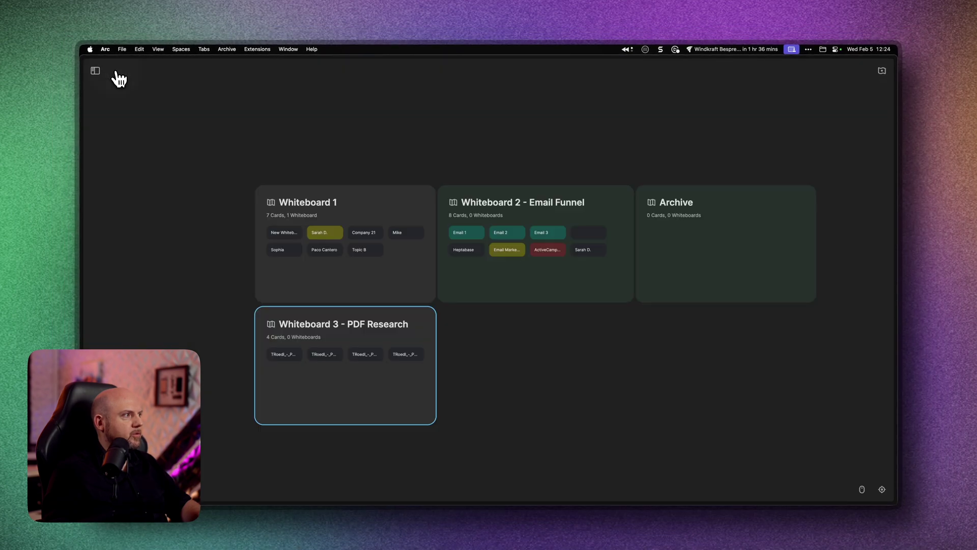
{"action": "double_click", "coordinate": [510, 205]}
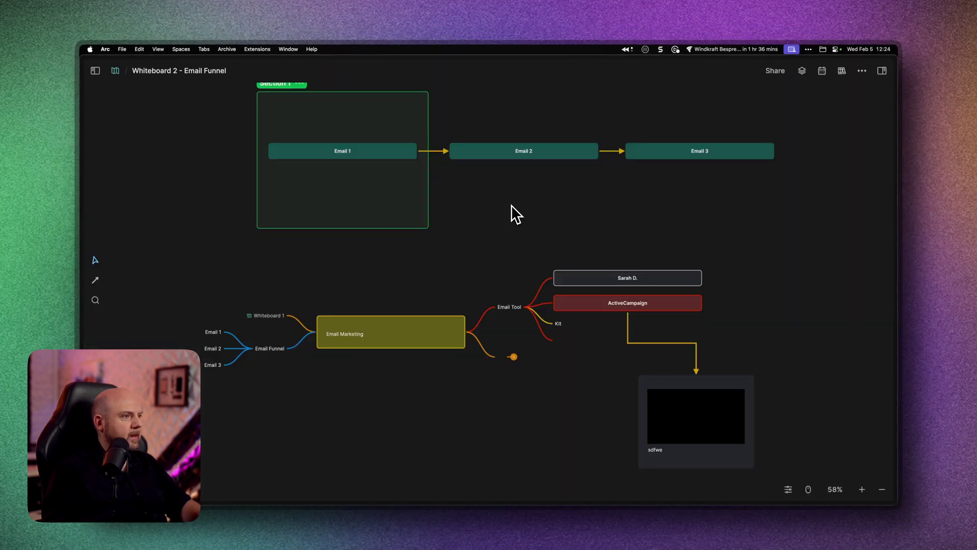
{"action": "left_click_drag", "start_coordinate": [511, 205], "coordinate": [388, 197]}
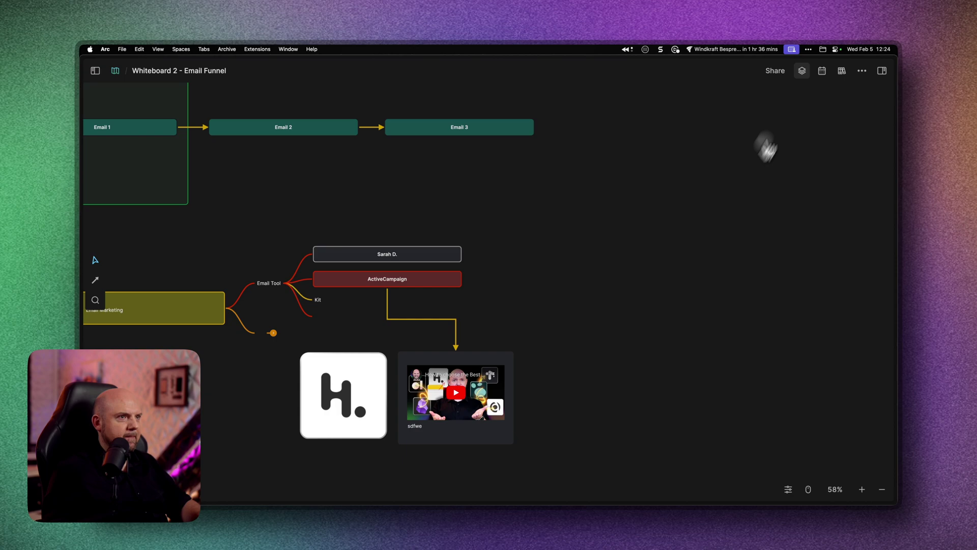
- Show the Card Library beside it, filtered to Highlight cards only
{"action": "left_click", "coordinate": [801, 70]}
{"action": "left_click", "coordinate": [612, 95]}
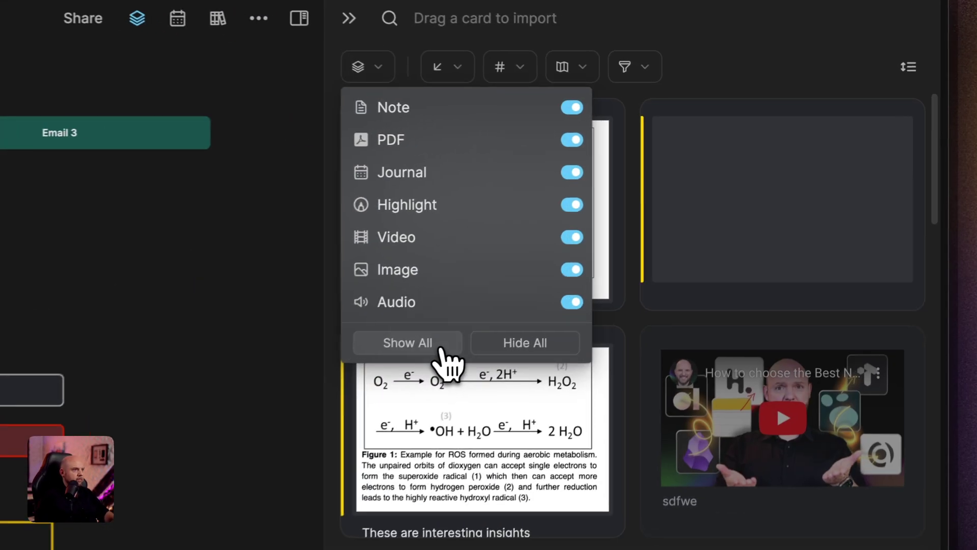
{"action": "left_click", "coordinate": [509, 353]}
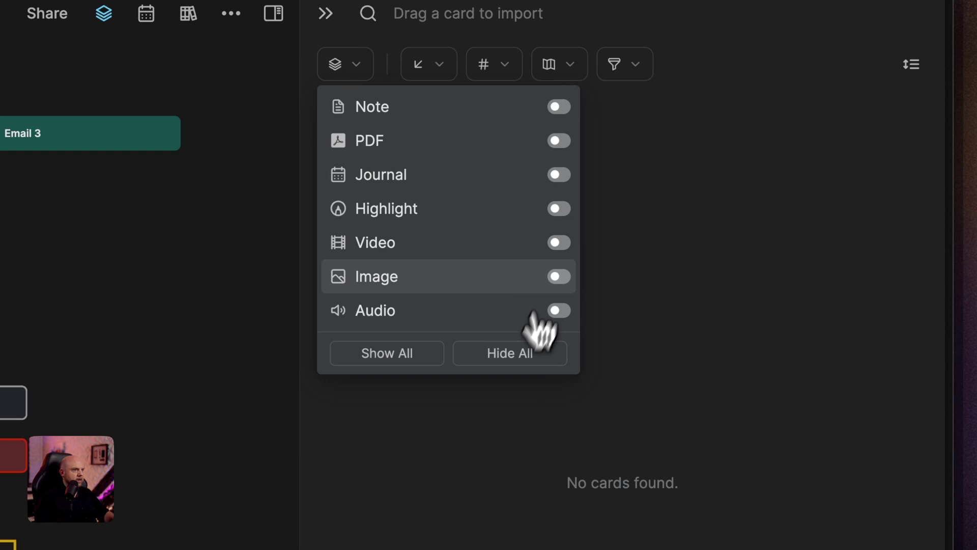
{"action": "left_click", "coordinate": [559, 208]}
{"action": "left_click", "coordinate": [791, 94]}
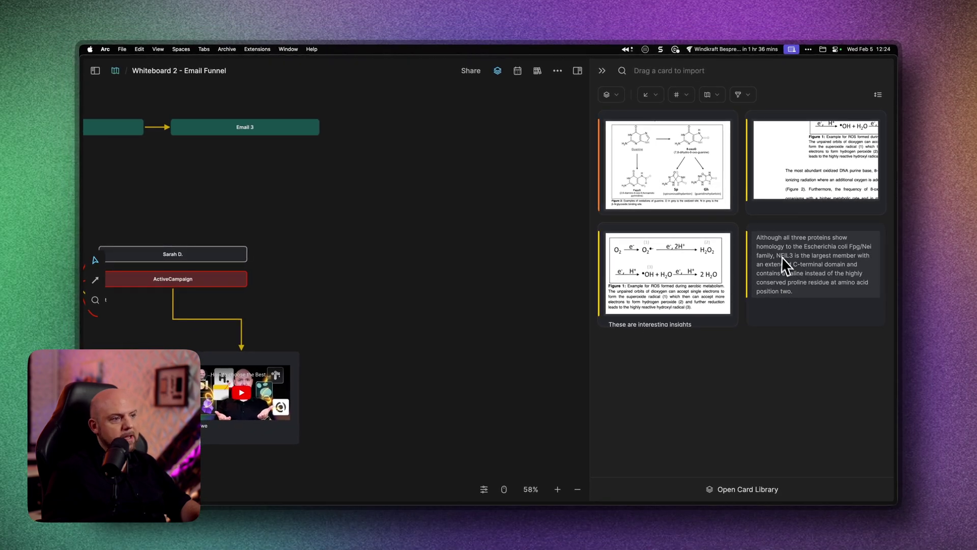
- Drop the Figure 1 highlight card from the library onto the Email Funnel whiteboard
{"action": "left_click_drag", "start_coordinate": [673, 274], "coordinate": [348, 184]}
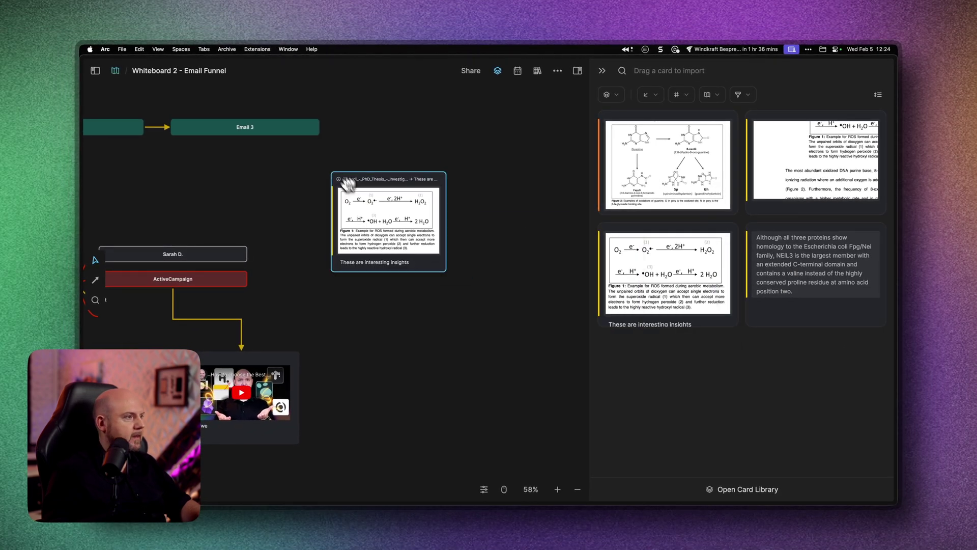
{"action": "right_click", "coordinate": [430, 313]}
{"action": "left_click", "coordinate": [499, 224]}
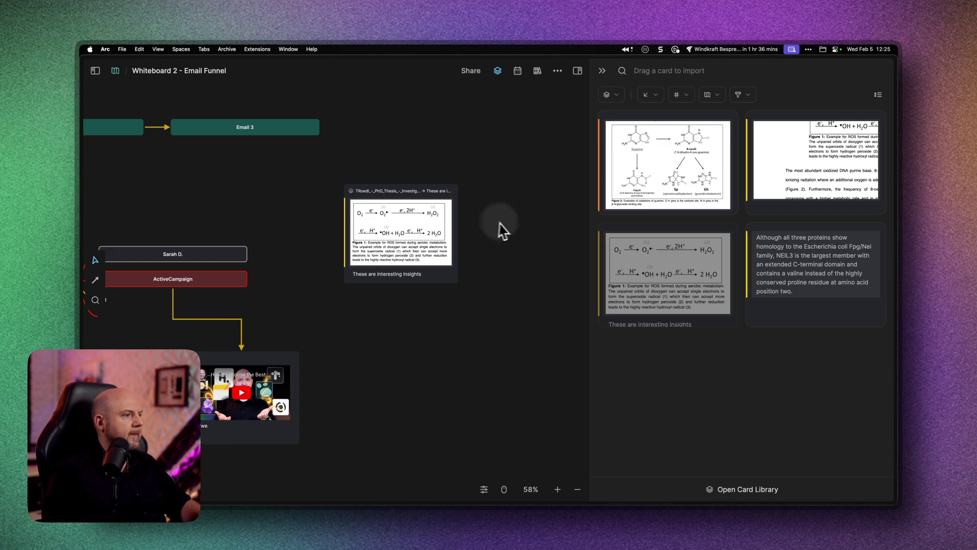
{"action": "scroll", "coordinate": [386, 226], "scroll_direction": "up", "scroll_amount": 5}
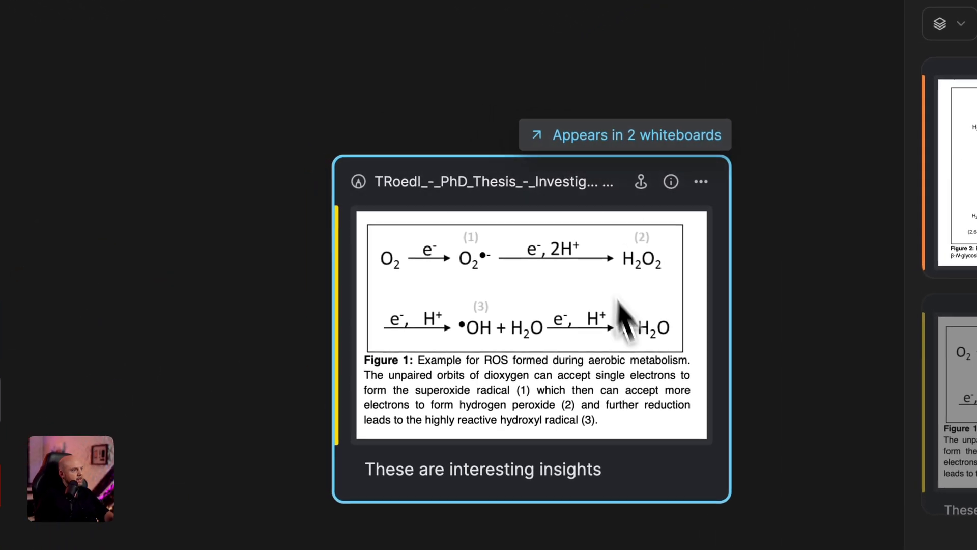
- Confirm the card also appears on Whiteboard 3 - PDF Research, return, hide the library and reposition it
{"action": "left_click", "coordinate": [619, 140]}
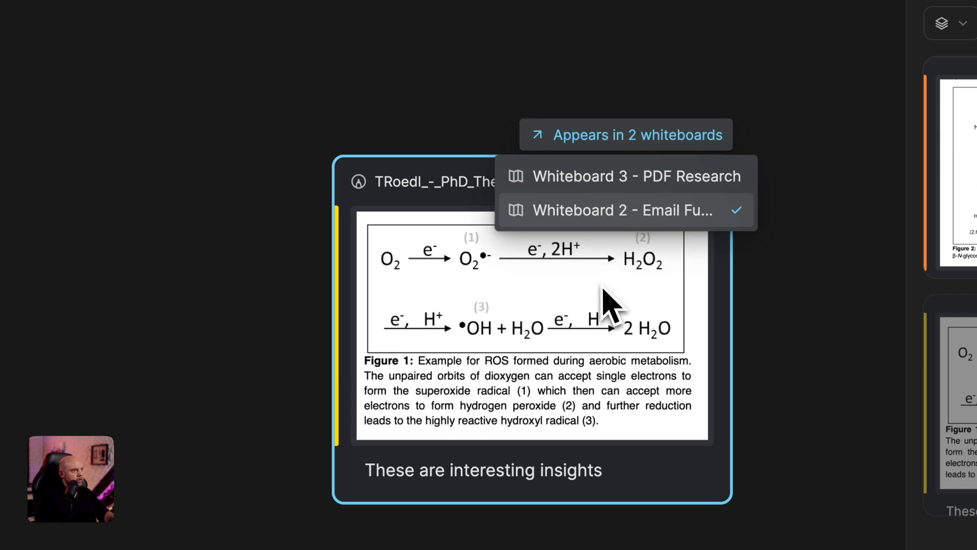
{"action": "left_click", "coordinate": [631, 180]}
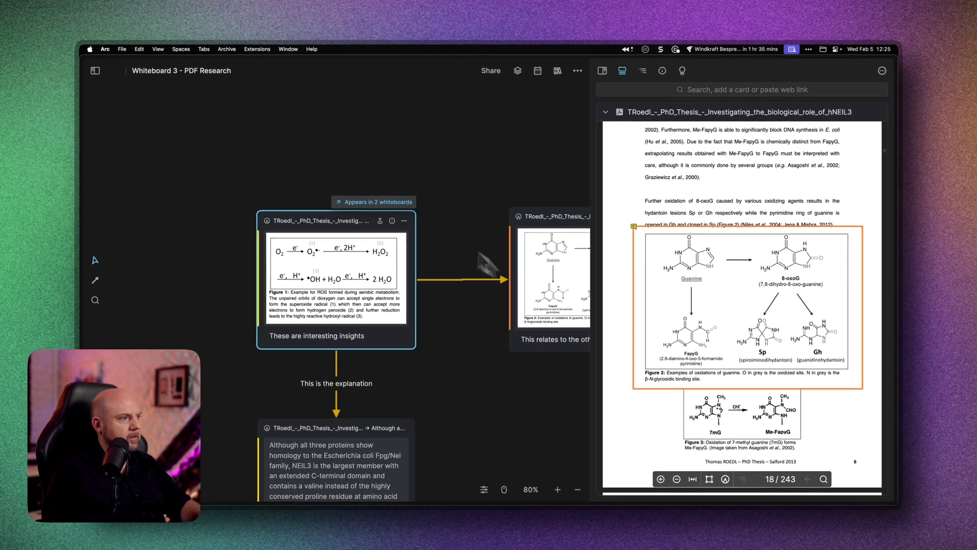
{"action": "left_click", "coordinate": [374, 202]}
{"action": "left_click", "coordinate": [374, 220]}
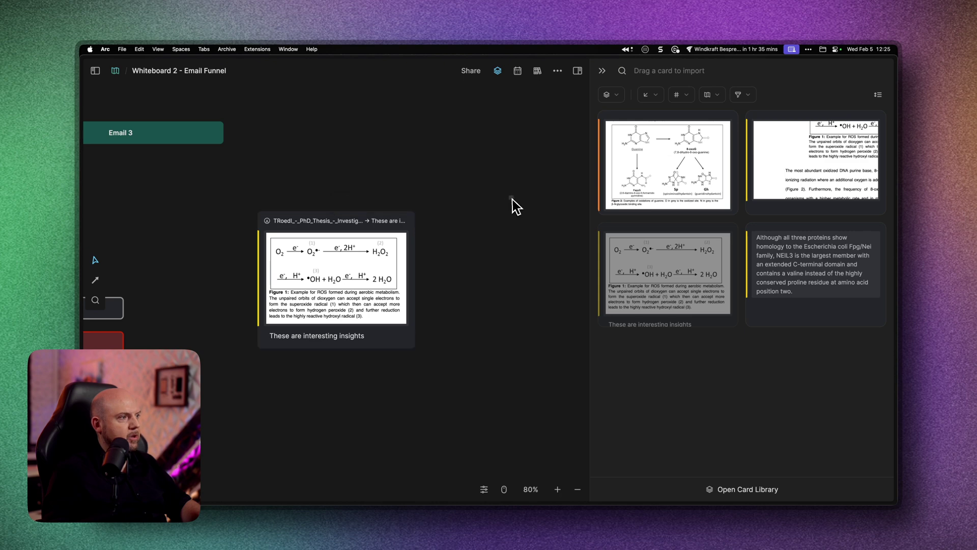
{"action": "left_click", "coordinate": [602, 72]}
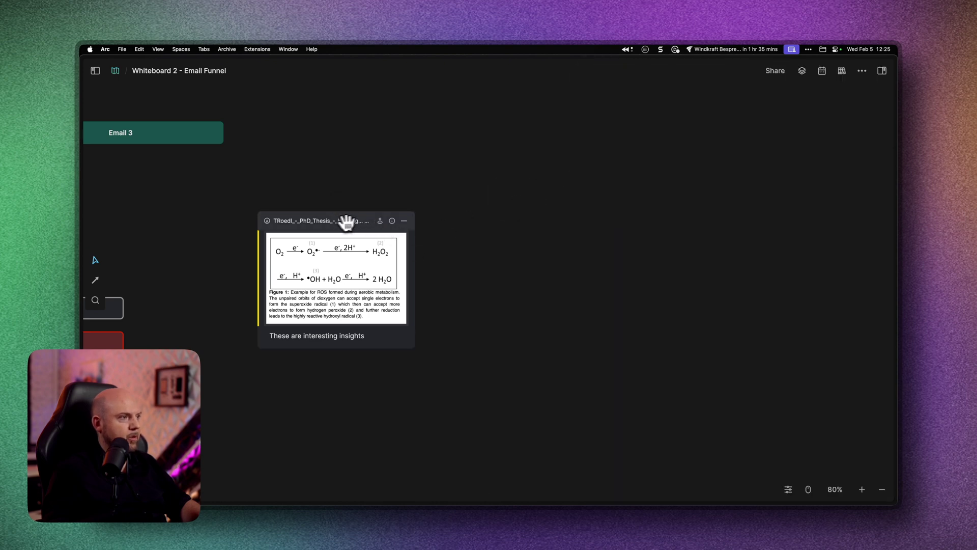
{"action": "left_click_drag", "start_coordinate": [344, 220], "coordinate": [368, 204]}
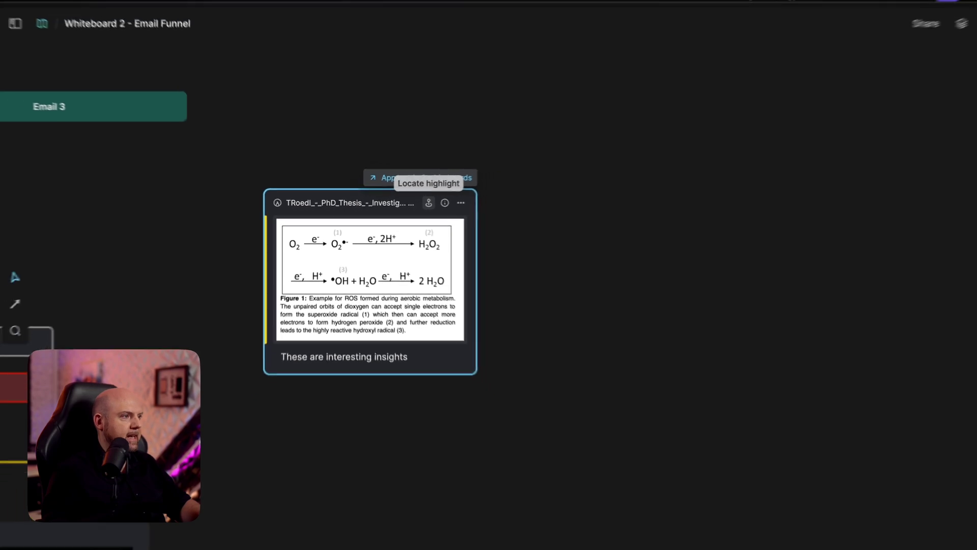
- Locate the Figure 1 highlight in the PDF and page forward to page 20
{"action": "left_click", "coordinate": [593, 192]}
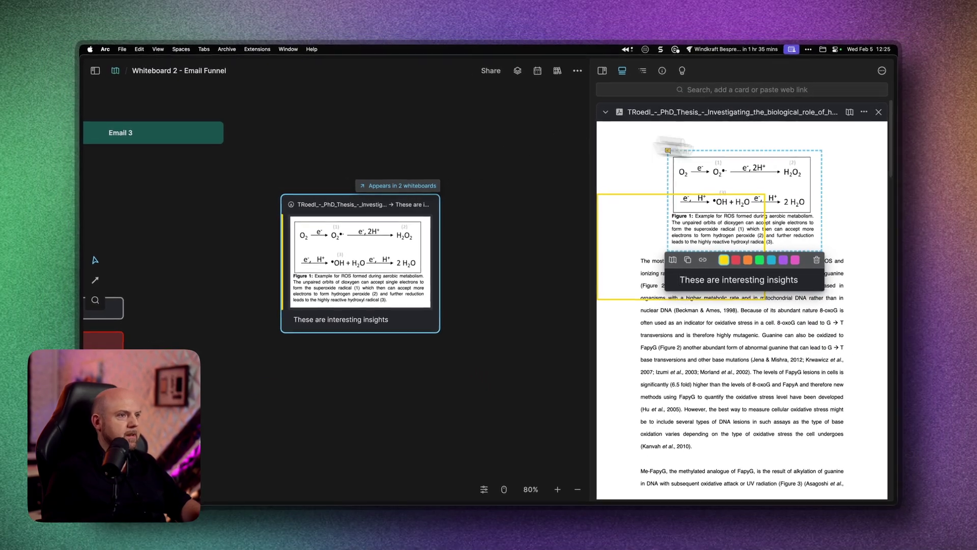
{"action": "left_click", "coordinate": [755, 176]}
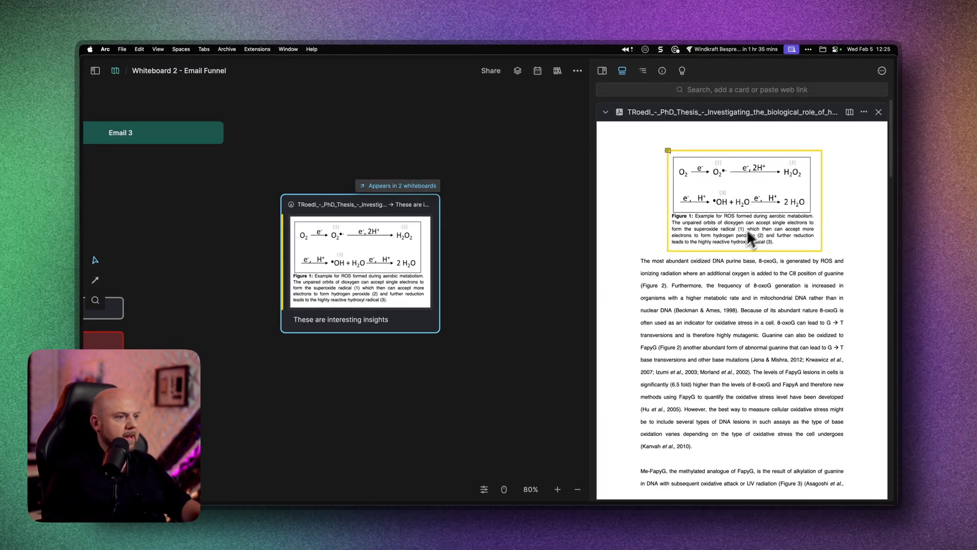
{"action": "scroll", "coordinate": [729, 405], "scroll_direction": "down", "scroll_amount": 3}
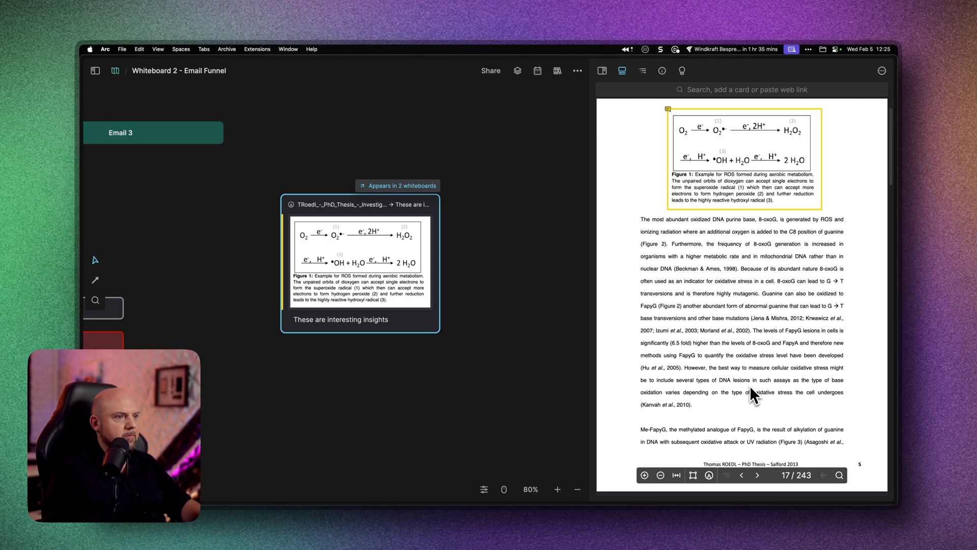
{"action": "left_click", "coordinate": [758, 476]}
{"action": "left_click", "coordinate": [757, 475]}
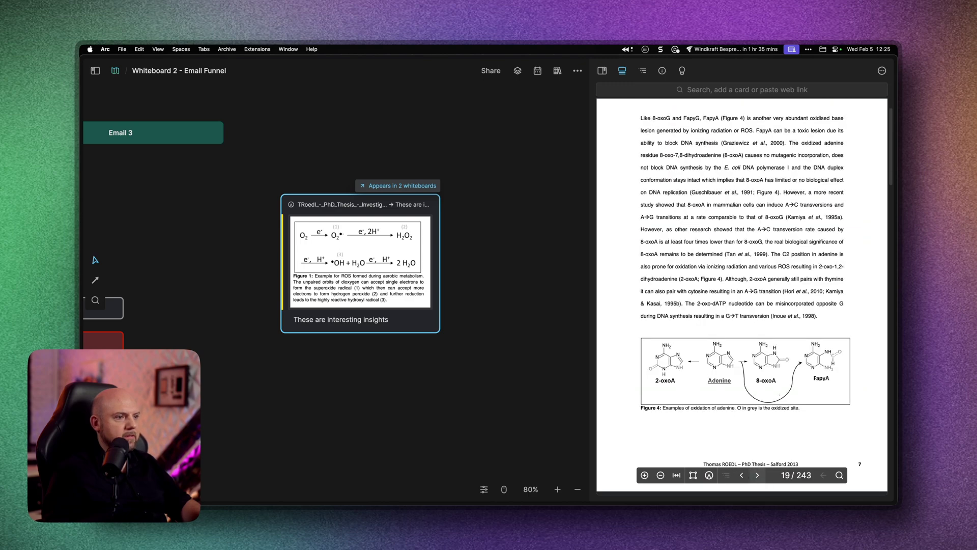
{"action": "left_click", "coordinate": [758, 475]}
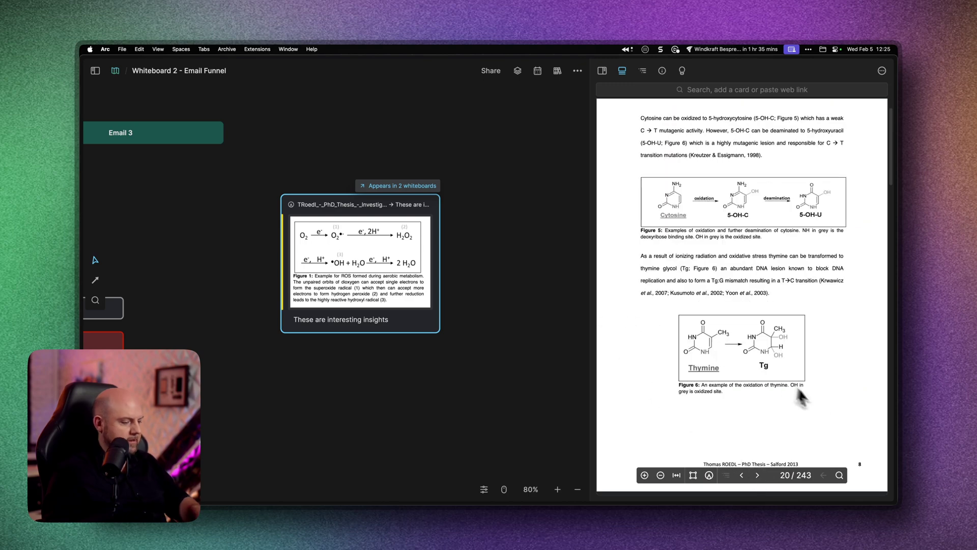
- Highlight the thymine glycol paragraph purple with note 'Add more notes' and a Feb 5, 2025 mention
{"action": "left_click_drag", "start_coordinate": [641, 256], "coordinate": [769, 293]}
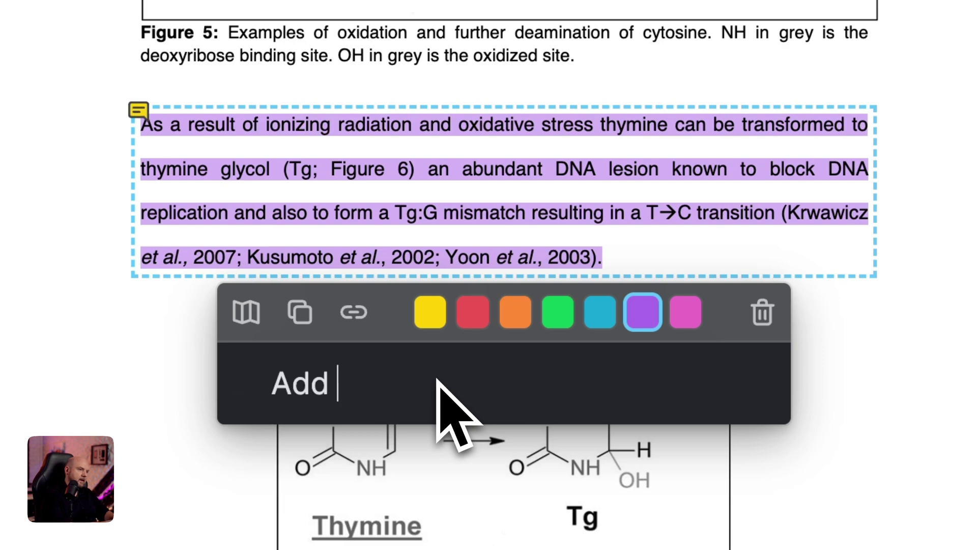
{"action": "key", "text": "BackSpace"}
{"action": "key", "text": "BackSpace"}
{"action": "key", "text": "BackSpace"}
{"action": "key", "text": "BackSpace"}
{"action": "key", "text": "BackSpace"}
{"action": "key", "text": "BackSpace"}
{"action": "key", "text": "BackSpace"}
{"action": "key", "text": "BackSpace"}
{"action": "type", "text": "@"}
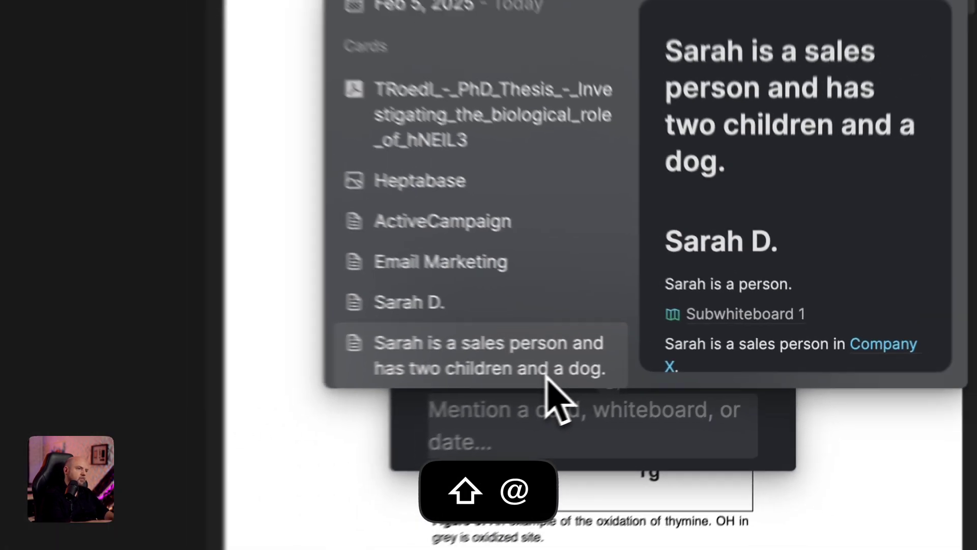
{"action": "key", "text": "Up"}
{"action": "key", "text": "Up"}
{"action": "key", "text": "Up"}
{"action": "key", "text": "Up"}
{"action": "key", "text": "Up"}
{"action": "key", "text": "Up"}
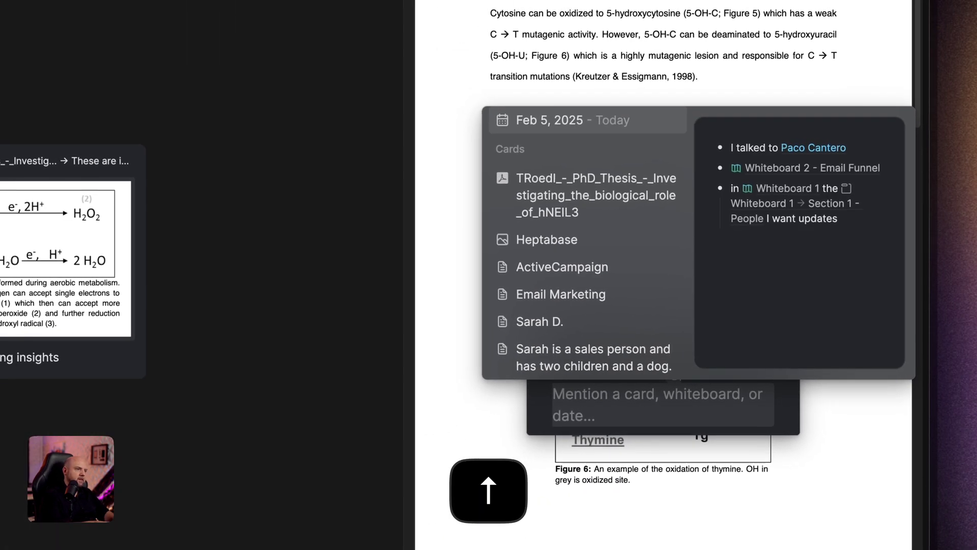
{"action": "key", "text": "Return"}
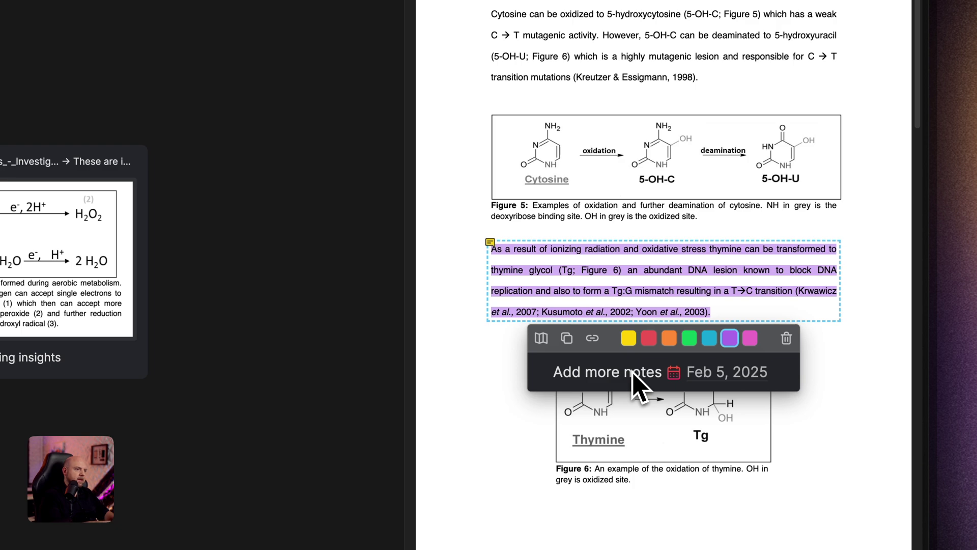
{"action": "key", "text": "Escape"}
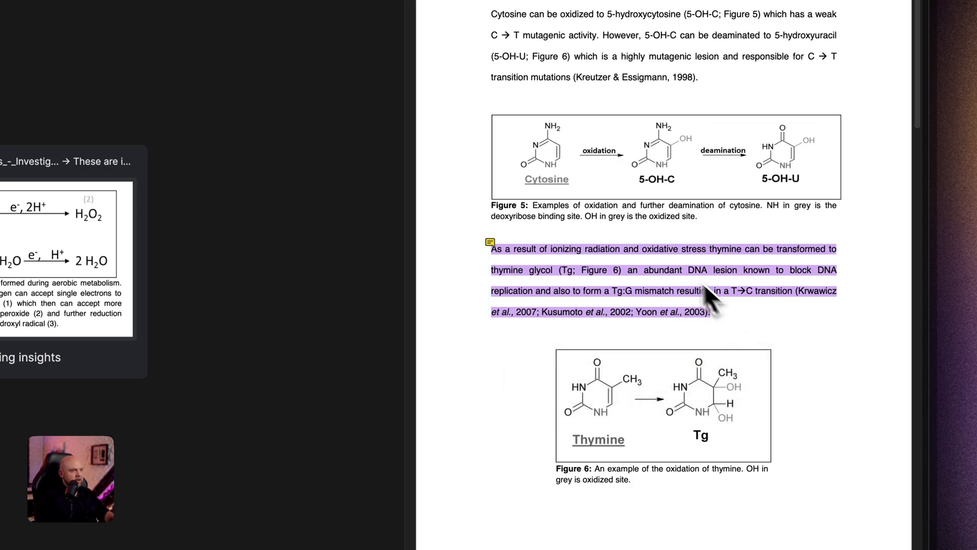
- Place the thymine highlight as a card below the Figure 1 card, linked by an arrow
{"action": "left_click_drag", "start_coordinate": [679, 280], "coordinate": [152, 417]}
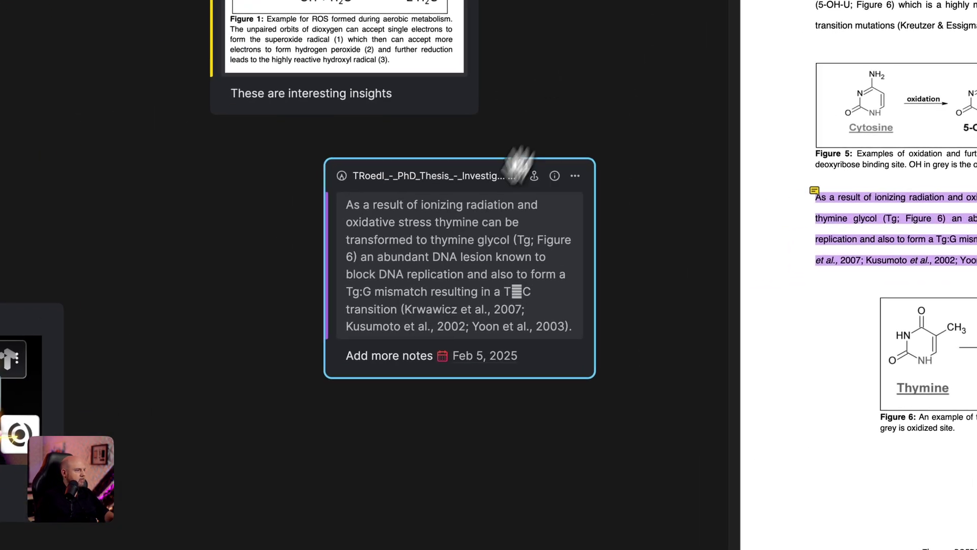
{"action": "left_click_drag", "start_coordinate": [501, 168], "coordinate": [382, 190]}
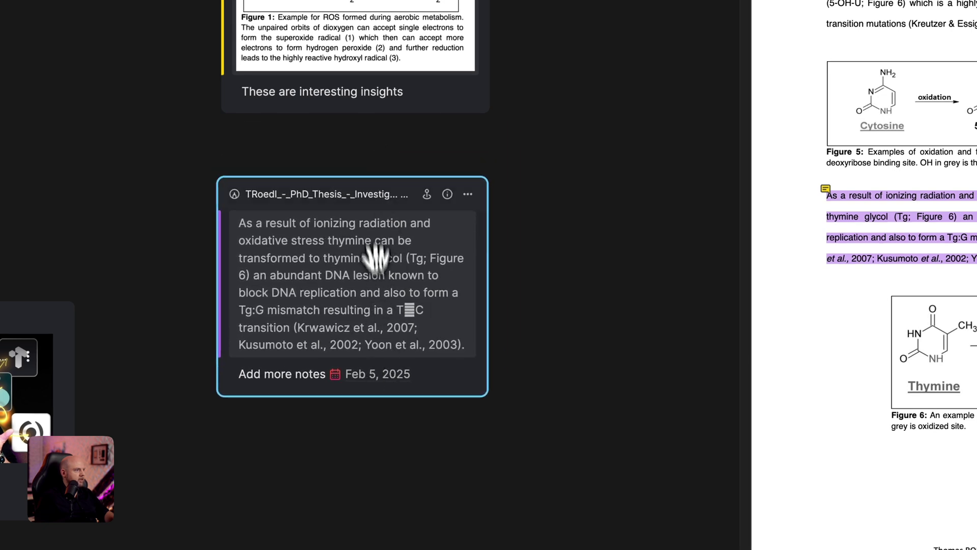
{"action": "left_click_drag", "start_coordinate": [355, 112], "coordinate": [408, 191]}
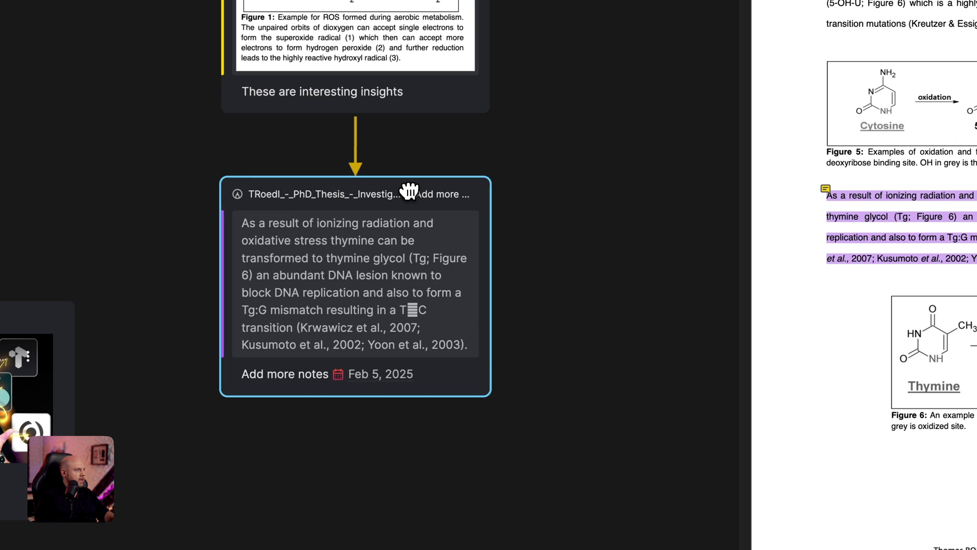
{"action": "left_click", "coordinate": [428, 375]}
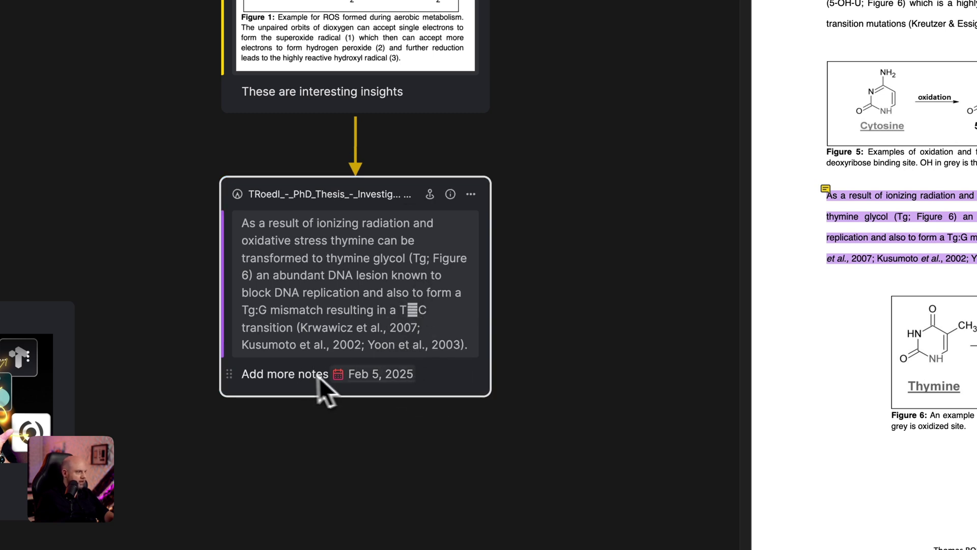
{"action": "type", "text": "@nei"}
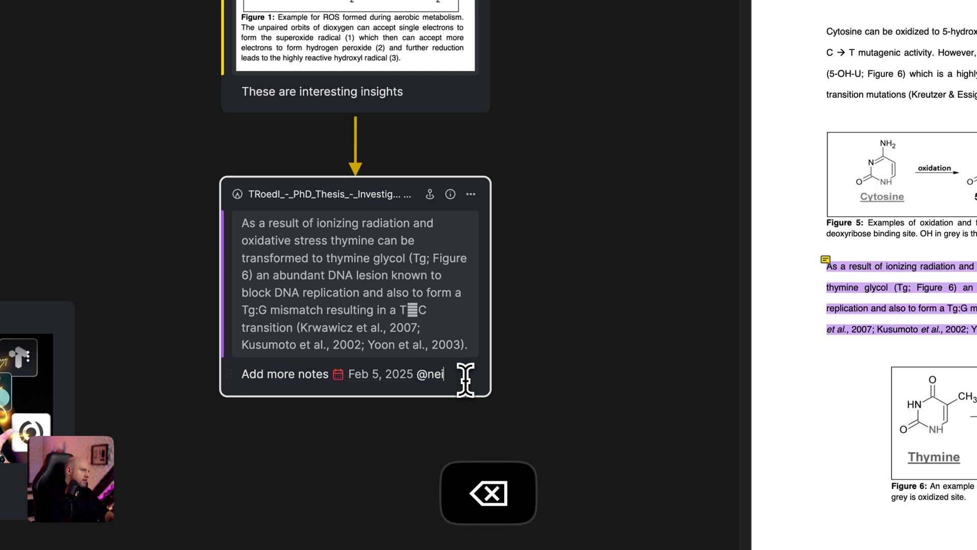
{"action": "key", "text": "BackSpace"}
{"action": "key", "text": "BackSpace"}
{"action": "key", "text": "BackSpace"}
{"action": "type", "text": "@whi"}
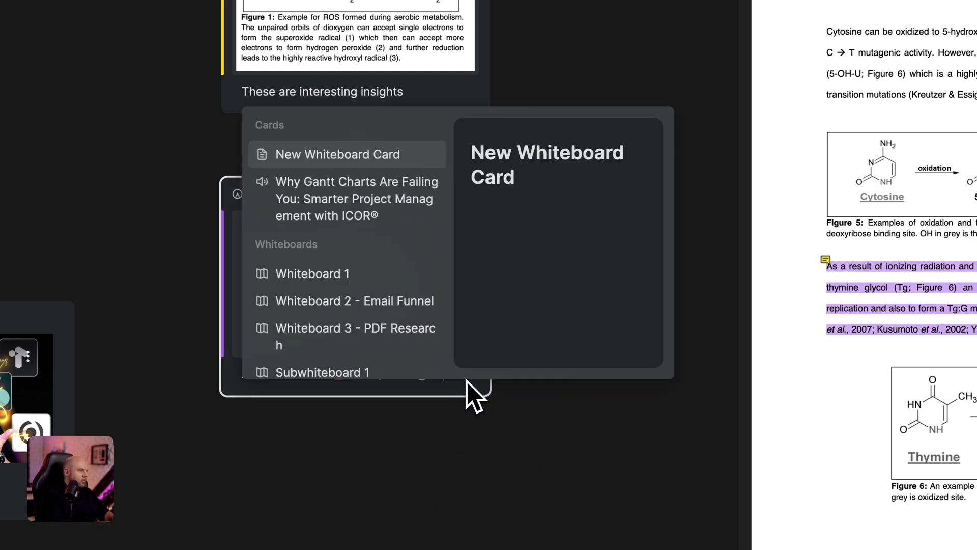
{"action": "key", "text": "Down"}
{"action": "key", "text": "Down"}
{"action": "key", "text": "Down"}
{"action": "key", "text": "Return"}
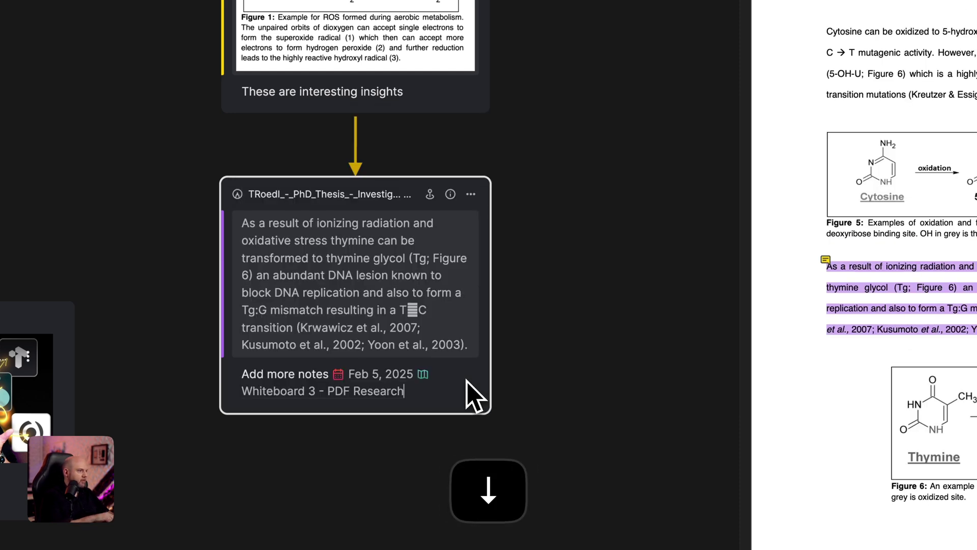
{"action": "left_click", "coordinate": [588, 355]}
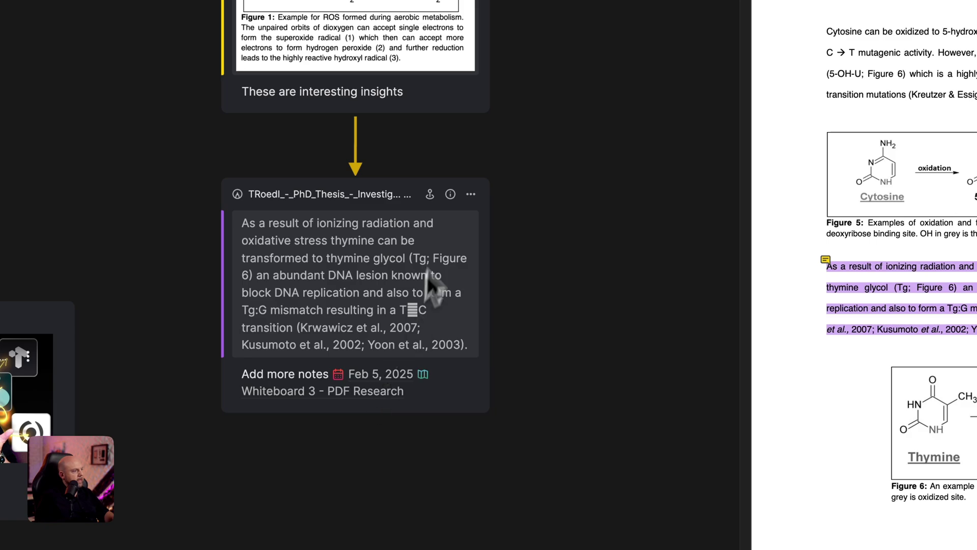
{"action": "left_click", "coordinate": [450, 194]}
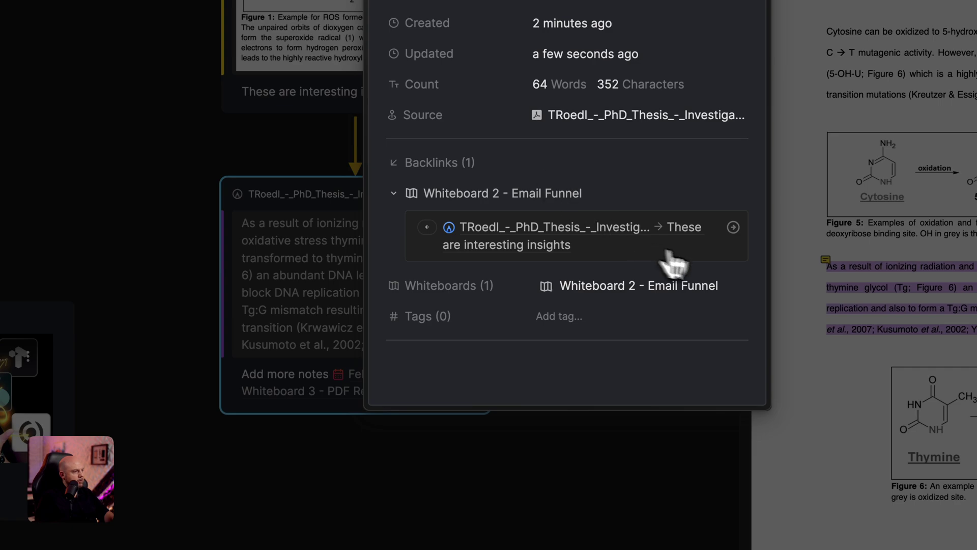
{"action": "left_click", "coordinate": [656, 510]}
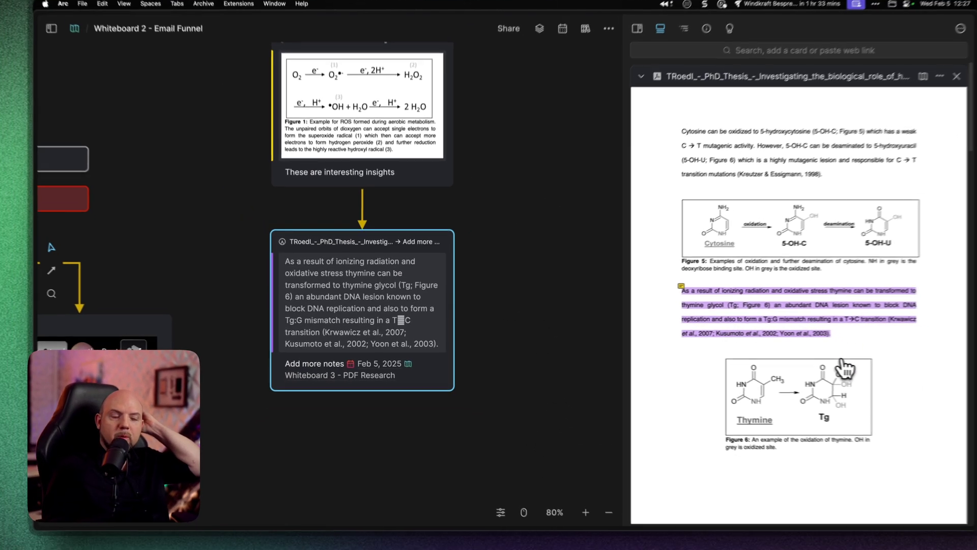
- Toggle the 'A wonderful new card' entry, page ahead in the PDF, and deselect everything
{"action": "left_click", "coordinate": [781, 365]}
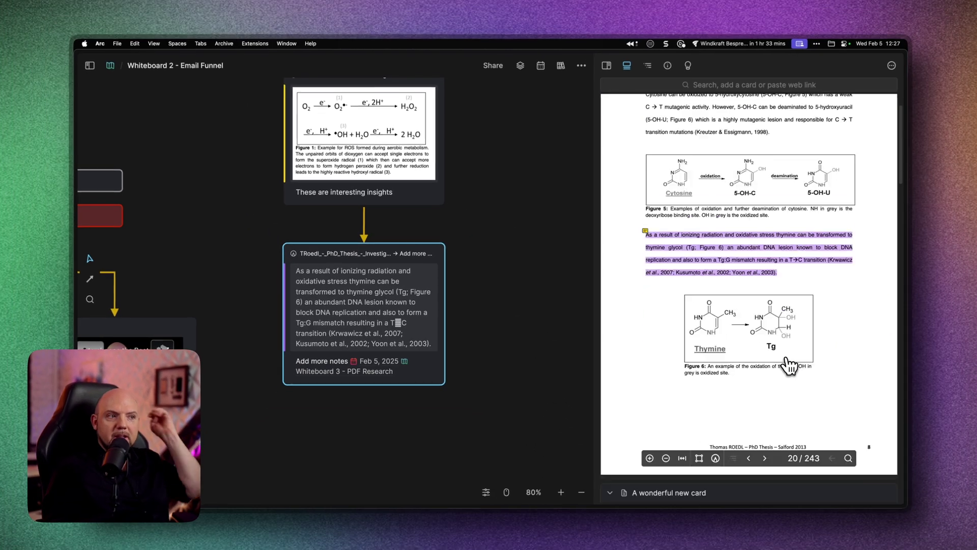
{"action": "left_click", "coordinate": [781, 363]}
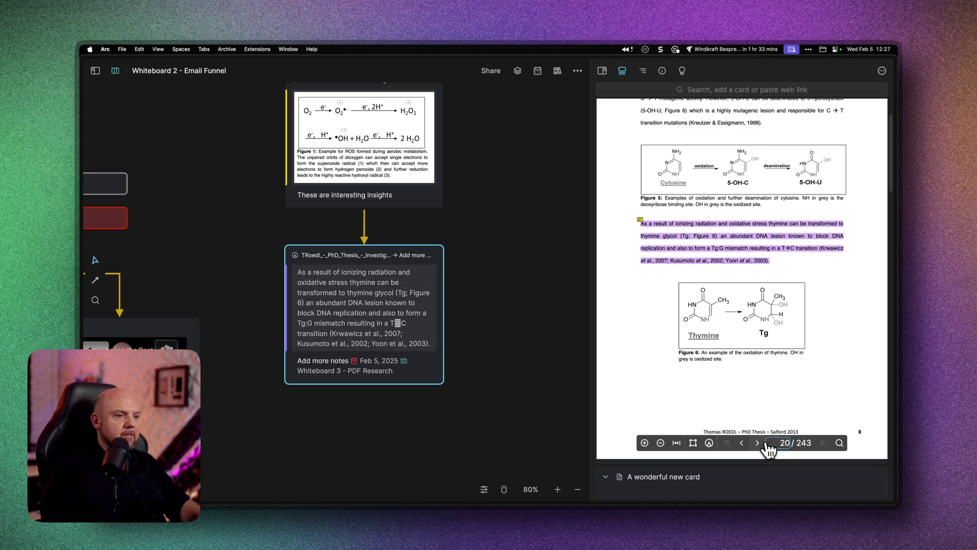
{"action": "left_click", "coordinate": [758, 442]}
{"action": "scroll", "coordinate": [742, 422], "scroll_direction": "up", "scroll_amount": 2}
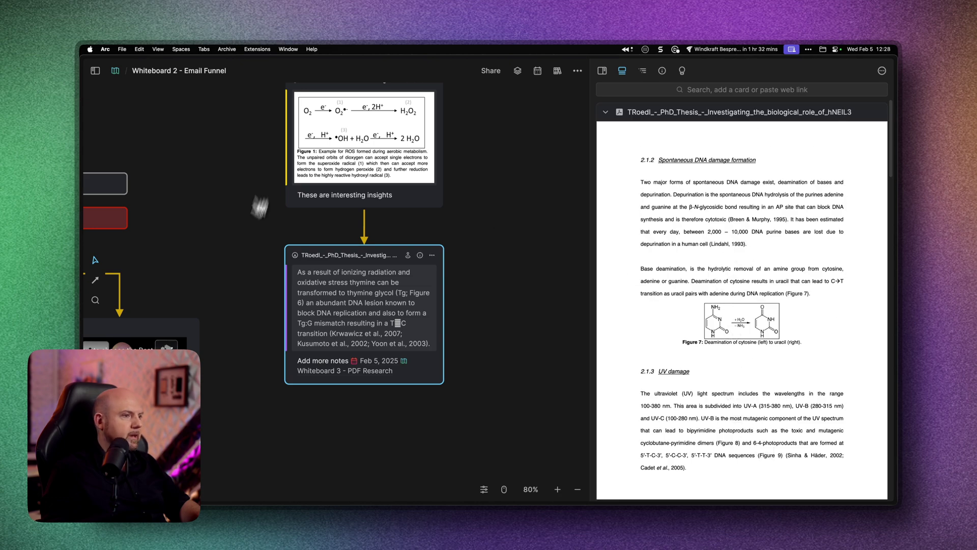
{"action": "left_click", "coordinate": [474, 287]}
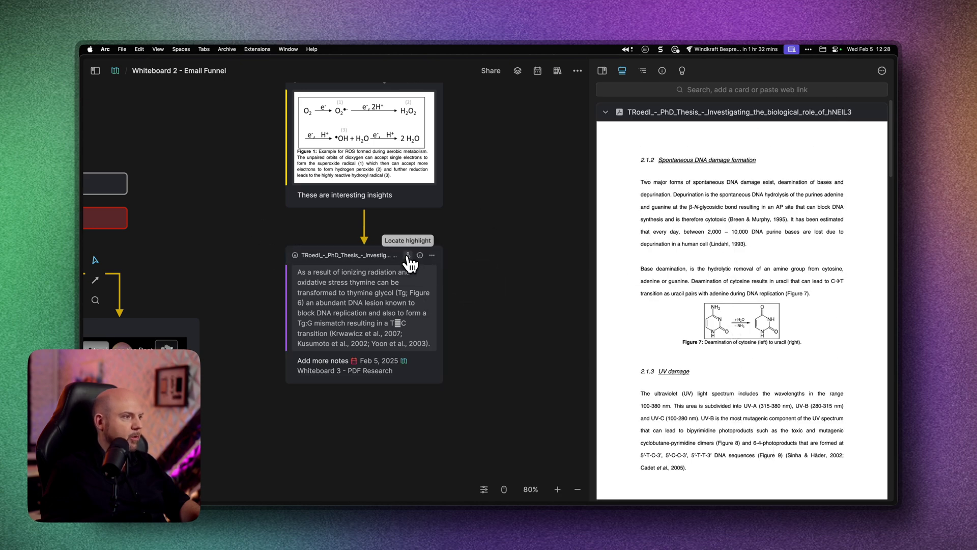
- Show the thymine-glycol card's highlight in the thesis PDF and zoom the whiteboard out to 58%
{"action": "left_click", "coordinate": [408, 255]}
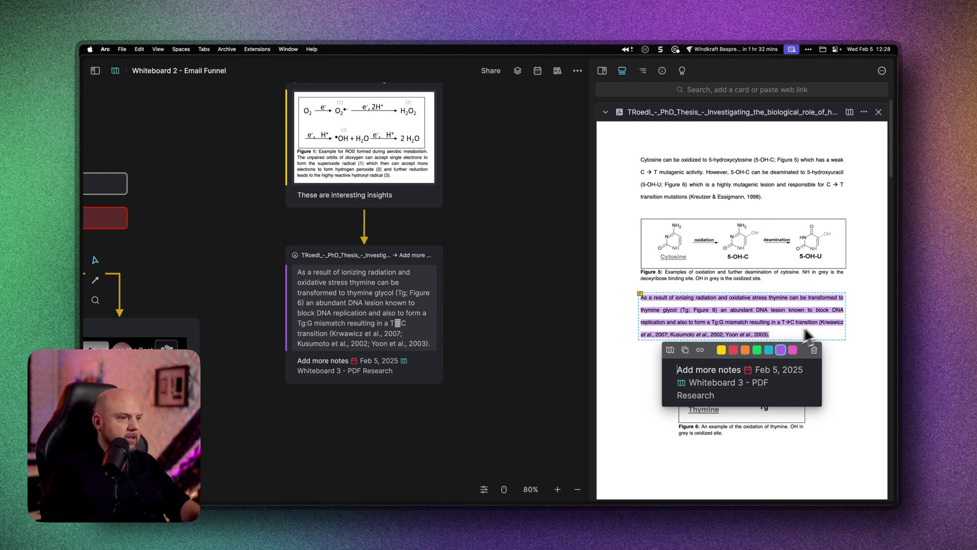
{"action": "left_click", "coordinate": [850, 389]}
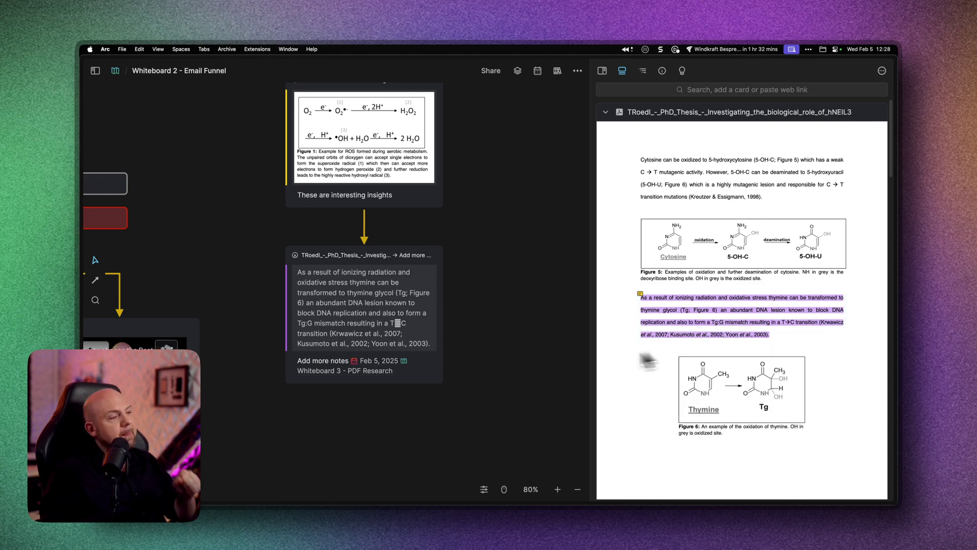
{"action": "scroll", "coordinate": [524, 320], "scroll_direction": "down", "scroll_amount": 3}
{"action": "scroll", "coordinate": [524, 321], "scroll_direction": "down", "scroll_amount": 2}
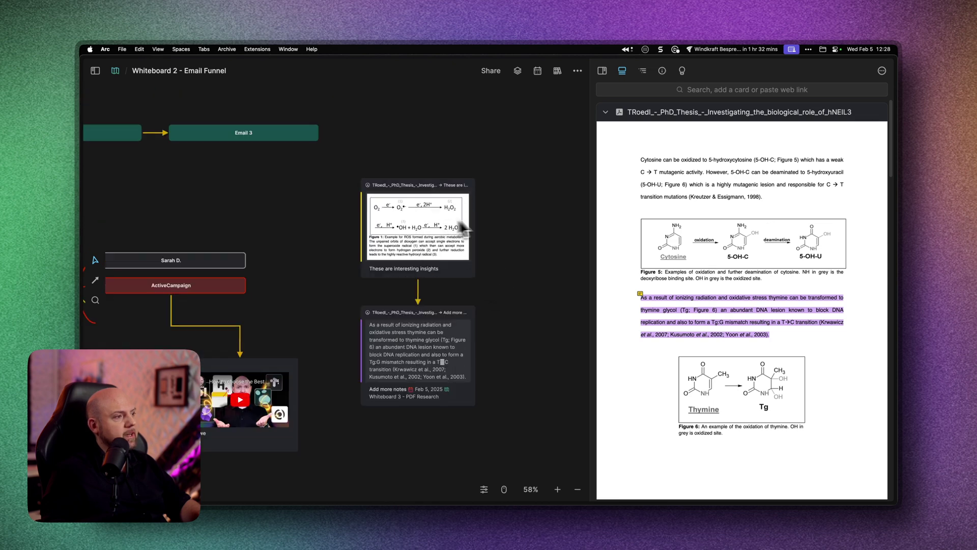
- Draw an arrow from the Email 3 node to the Figure 1 ROS card on the whiteboard
{"action": "left_click_drag", "start_coordinate": [519, 234], "coordinate": [480, 228]}
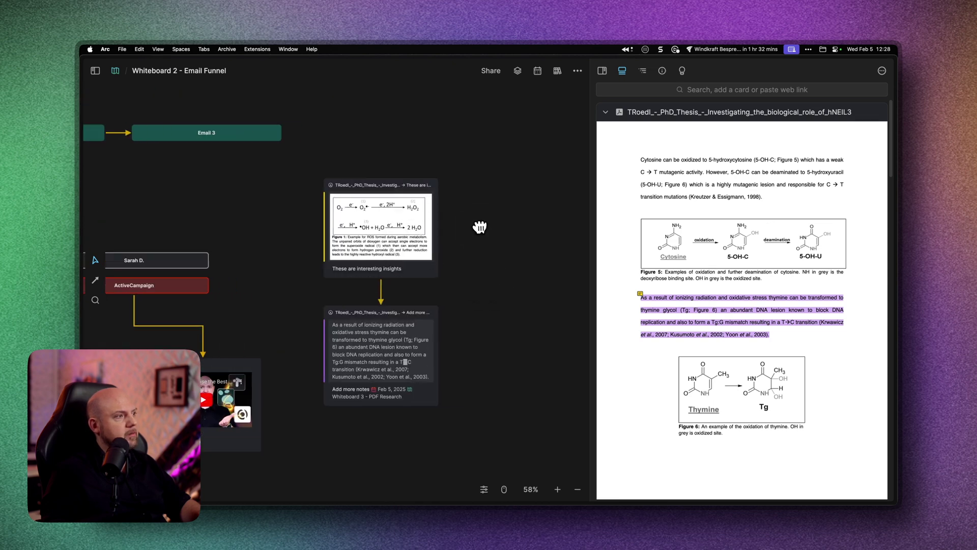
{"action": "left_click", "coordinate": [251, 137]}
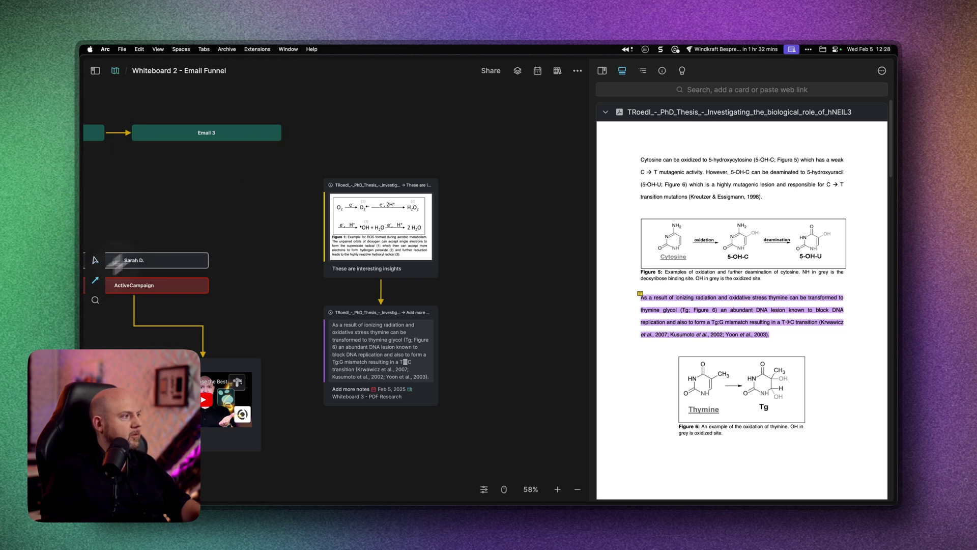
{"action": "left_click_drag", "start_coordinate": [304, 135], "coordinate": [370, 189]}
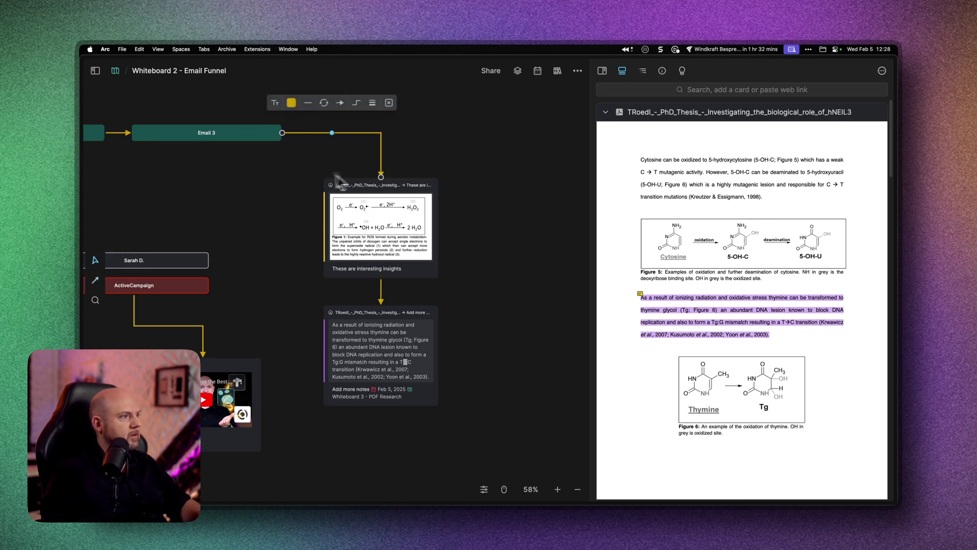
{"action": "scroll", "coordinate": [341, 209], "scroll_direction": "left", "scroll_amount": 3}
{"action": "scroll", "coordinate": [340, 209], "scroll_direction": "up", "scroll_amount": 1}
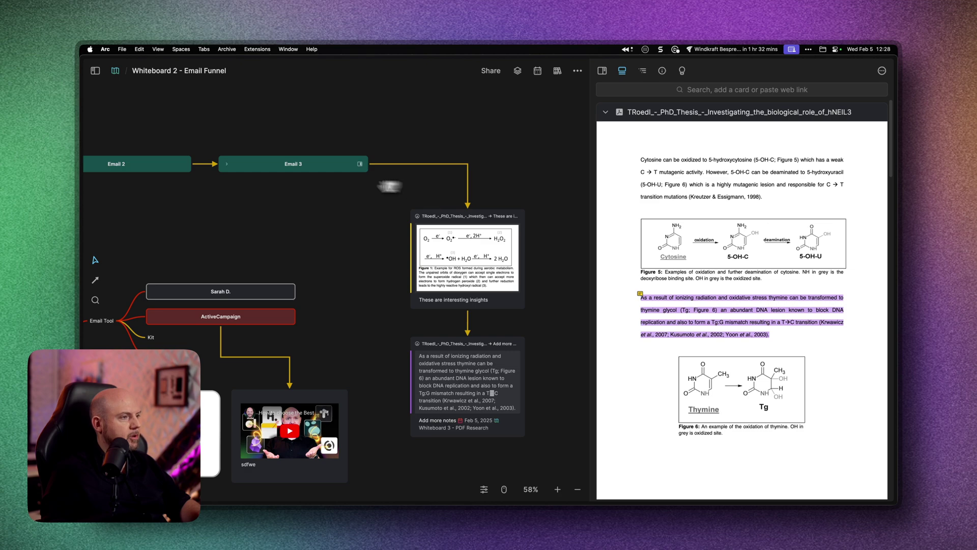
- Set the Card Library's Card Type filter to Show All
{"action": "mouse_move", "coordinate": [95, 70]}
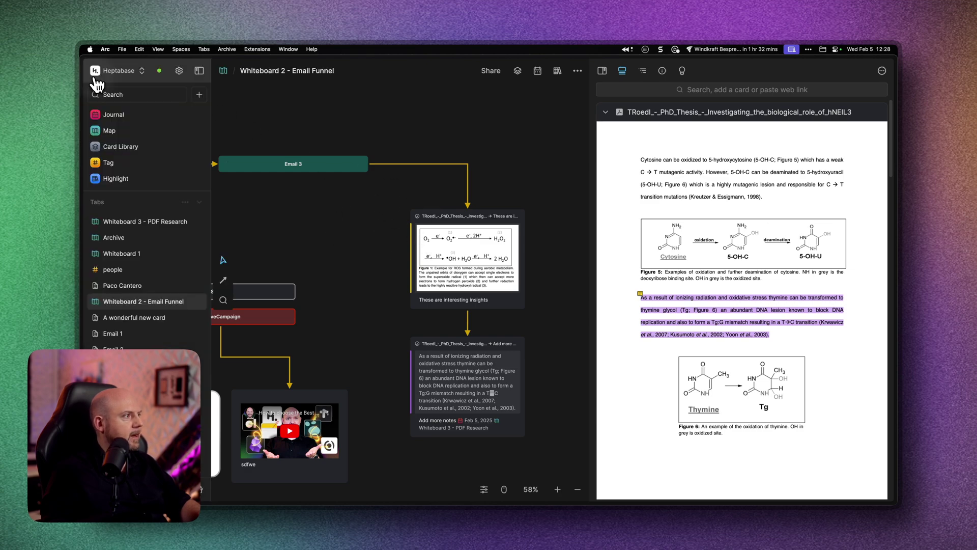
{"action": "left_click", "coordinate": [120, 146]}
{"action": "left_click", "coordinate": [249, 96]}
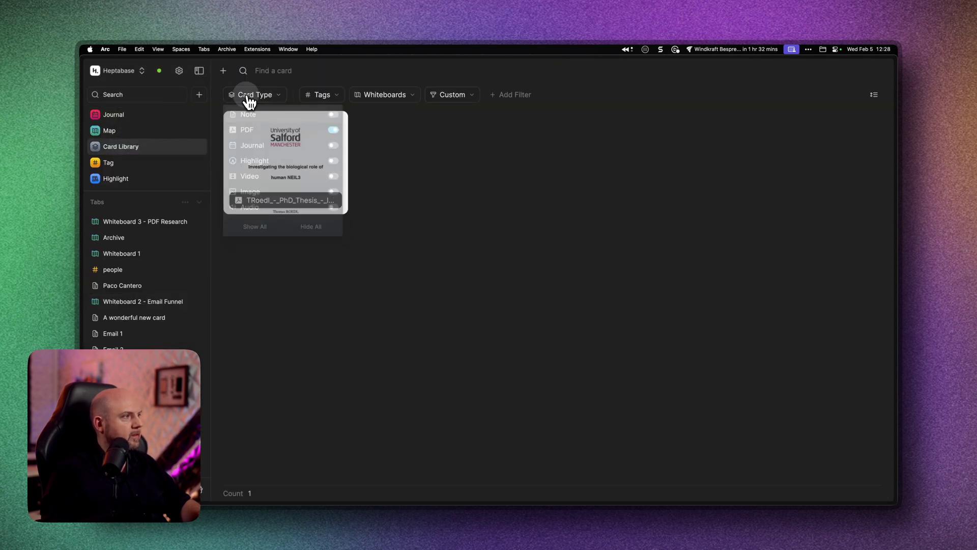
{"action": "left_click", "coordinate": [271, 234]}
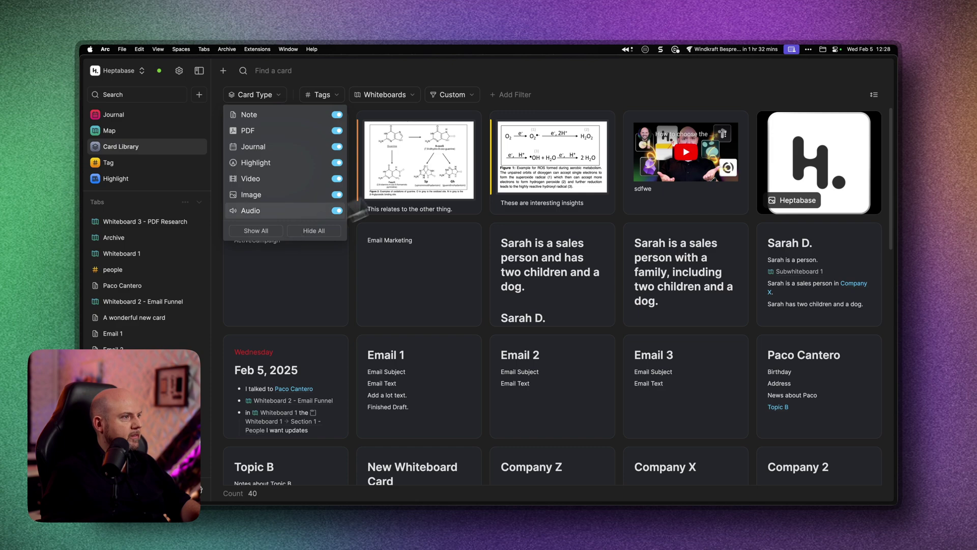
{"action": "left_click", "coordinate": [566, 92]}
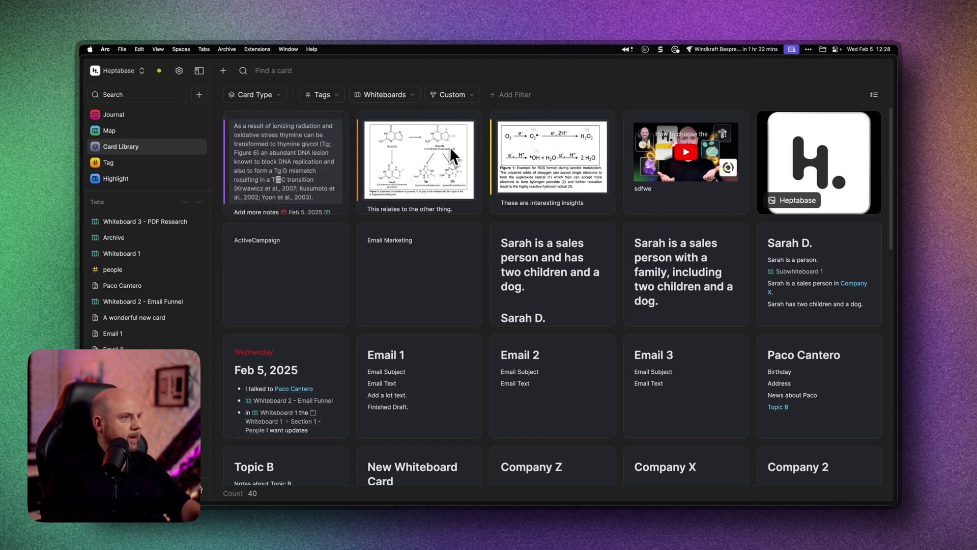
{"action": "left_click", "coordinate": [581, 125]}
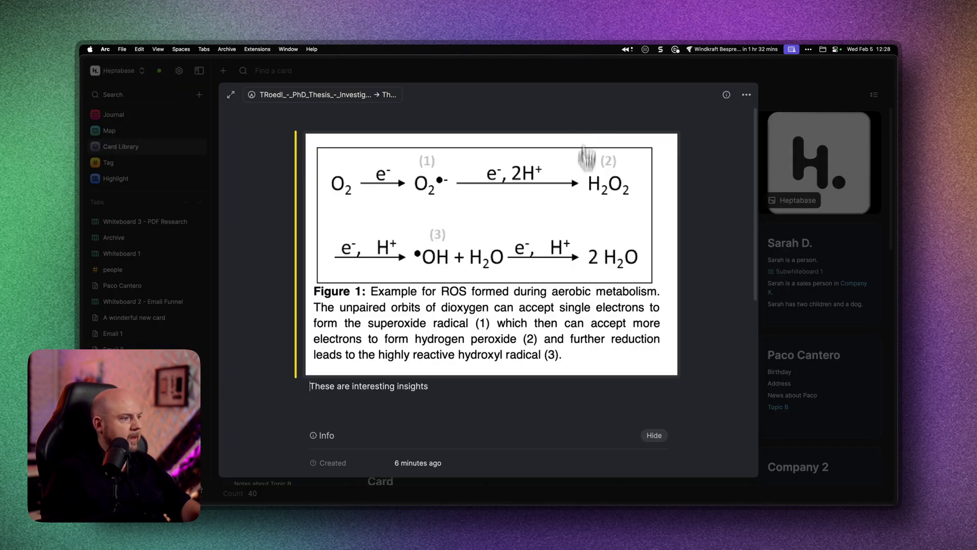
{"action": "scroll", "coordinate": [558, 372], "scroll_direction": "down", "scroll_amount": 10}
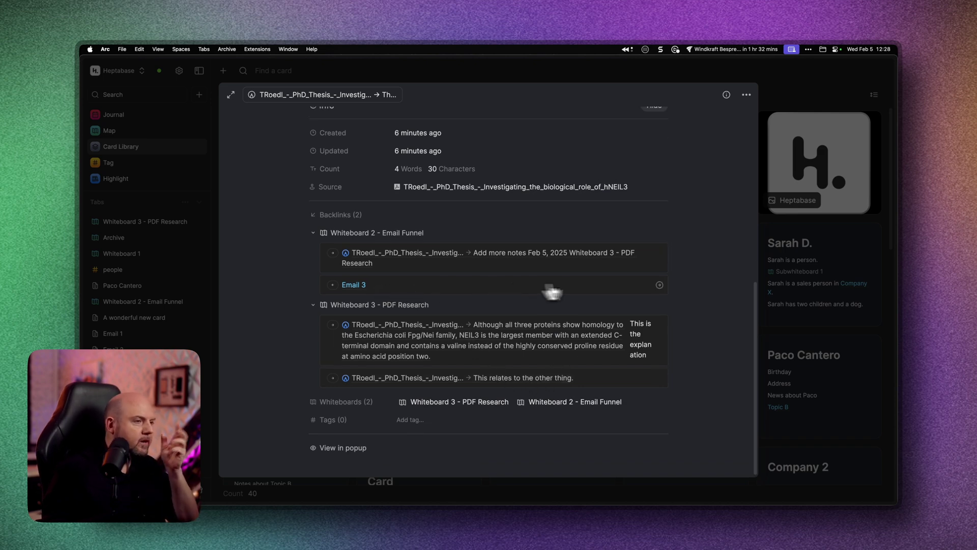
{"action": "left_click", "coordinate": [360, 286]}
{"action": "scroll", "coordinate": [502, 312], "scroll_direction": "down", "scroll_amount": 1}
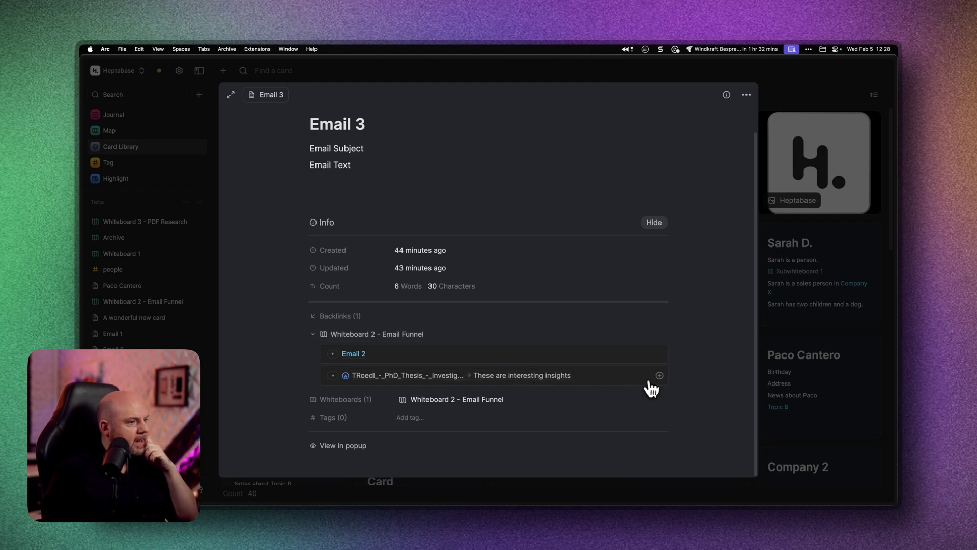
{"action": "left_click", "coordinate": [521, 376]}
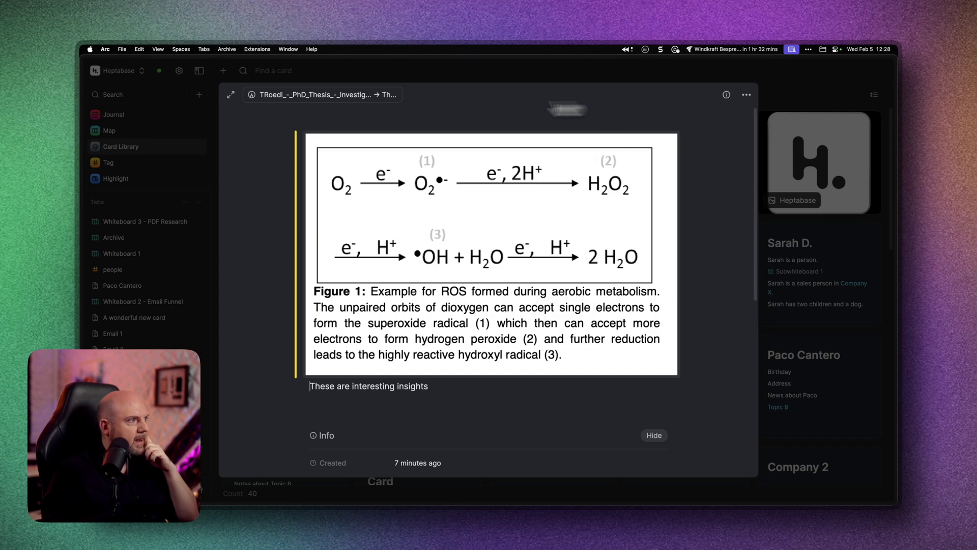
- Locate the Figure 1 card's highlight in the thesis PDF, then close the preview to the Card Library
{"action": "left_click", "coordinate": [744, 95]}
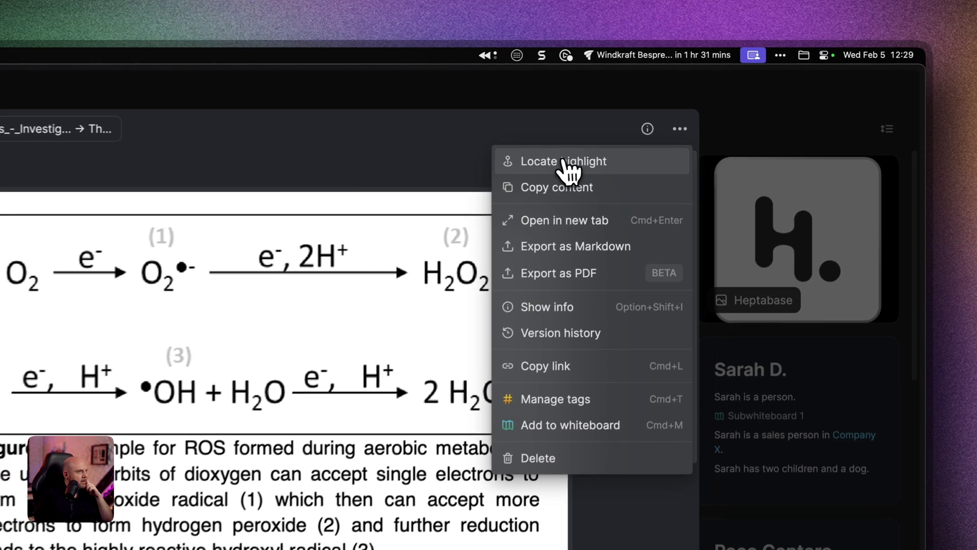
{"action": "left_click", "coordinate": [566, 162]}
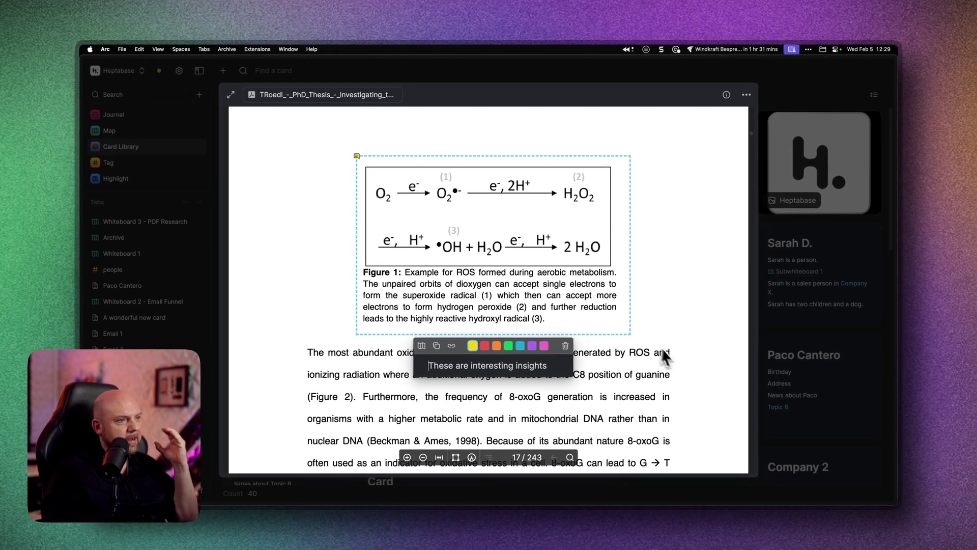
{"action": "scroll", "coordinate": [678, 353], "scroll_direction": "up", "scroll_amount": 1}
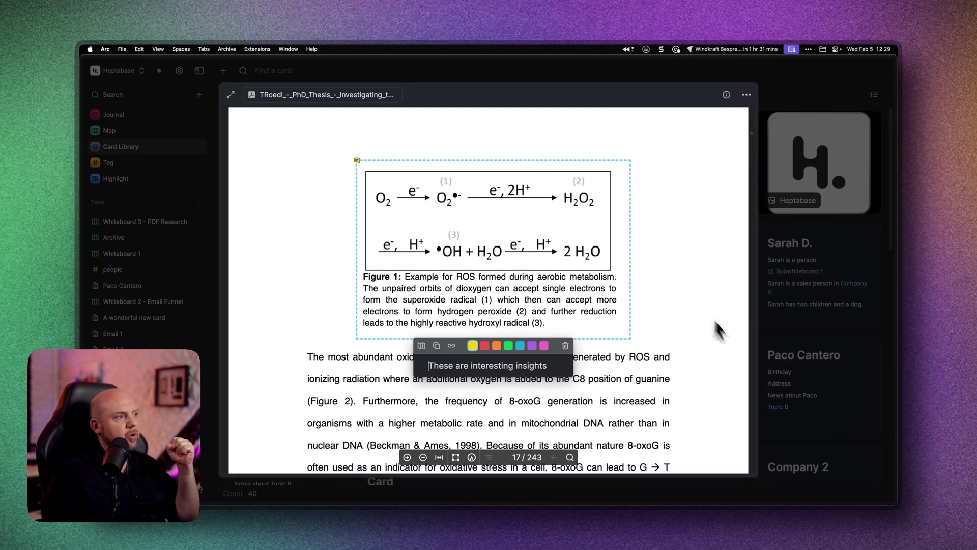
{"action": "left_click", "coordinate": [670, 221]}
{"action": "left_click", "coordinate": [801, 234]}
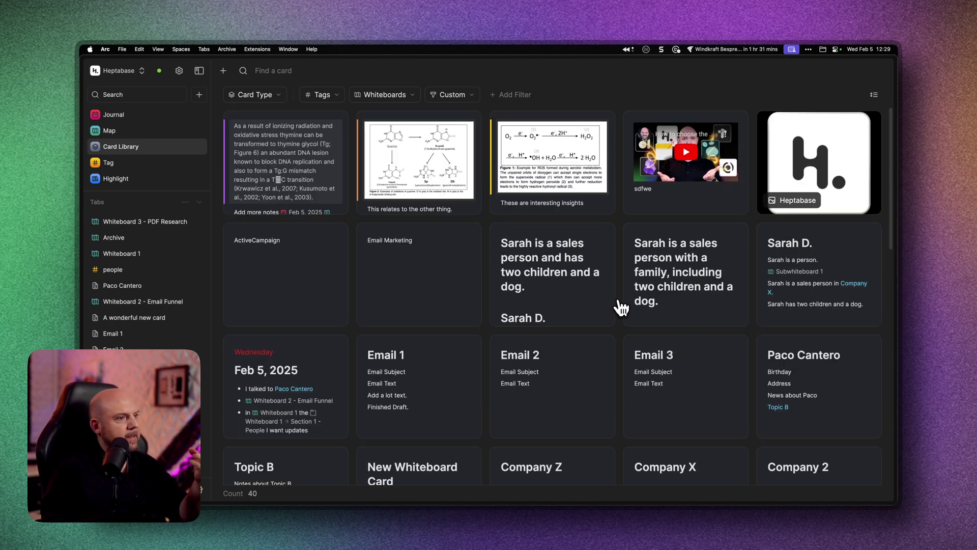
- Open the Feb 5, 2025 journal entry, removing its empty bullet, to reach its thesis backlink
{"action": "left_click", "coordinate": [151, 120]}
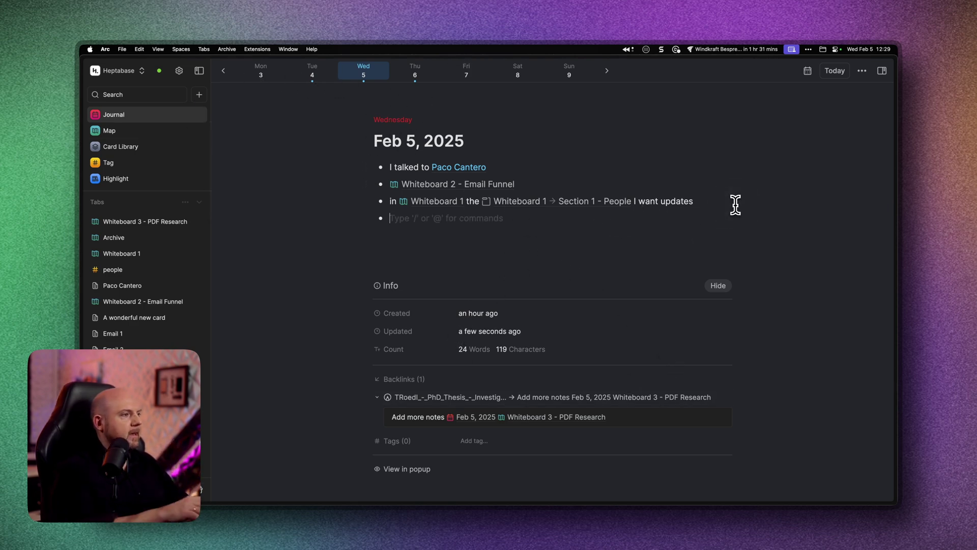
{"action": "key", "text": "BackSpace"}
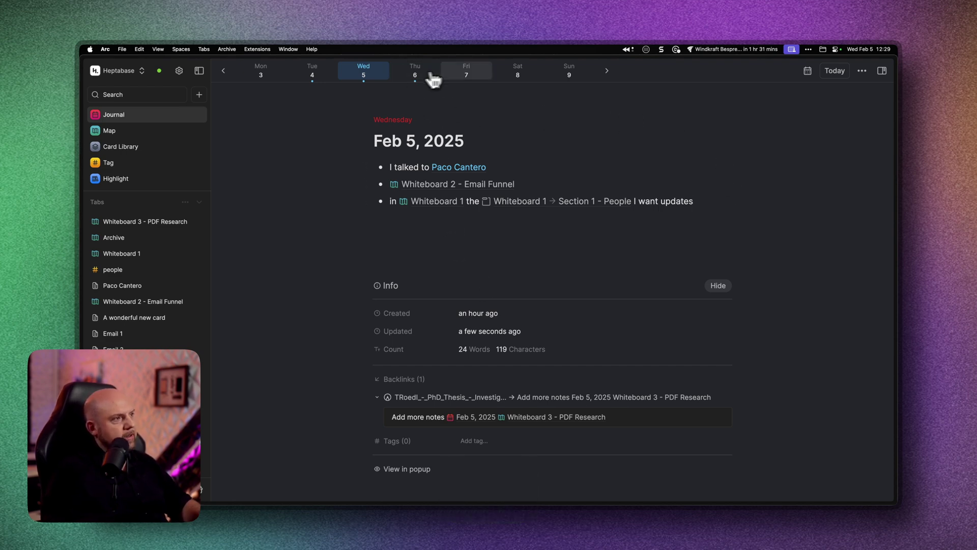
{"action": "left_click", "coordinate": [478, 74]}
{"action": "left_click", "coordinate": [356, 76]}
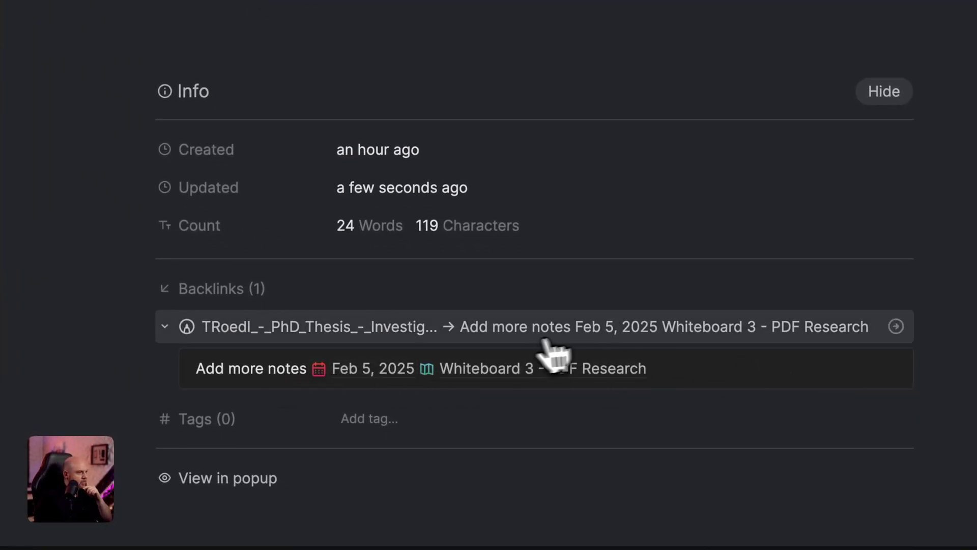
- Open the backlinked thymine-glycol card and add the note line 'With more information' below 'Add more notes'
{"action": "left_click", "coordinate": [895, 368]}
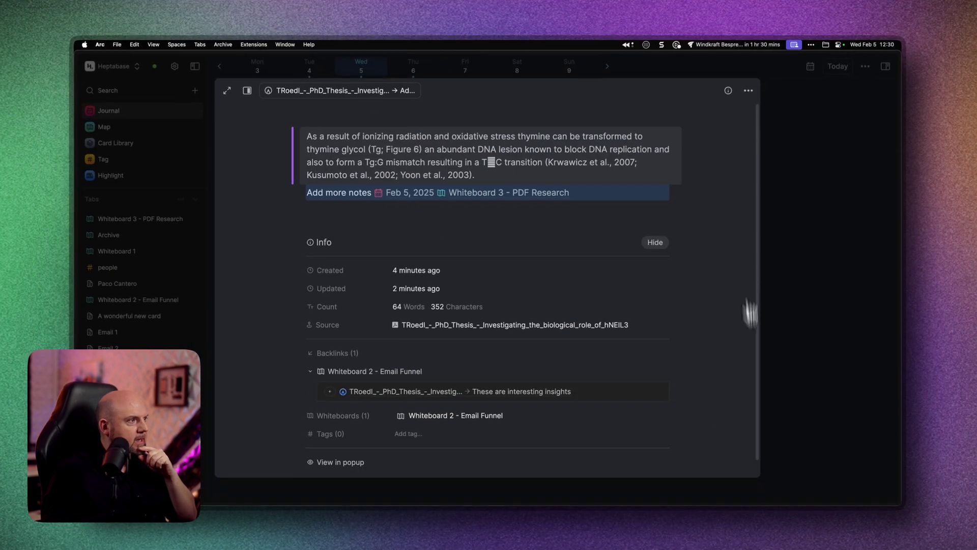
{"action": "left_click", "coordinate": [584, 200]}
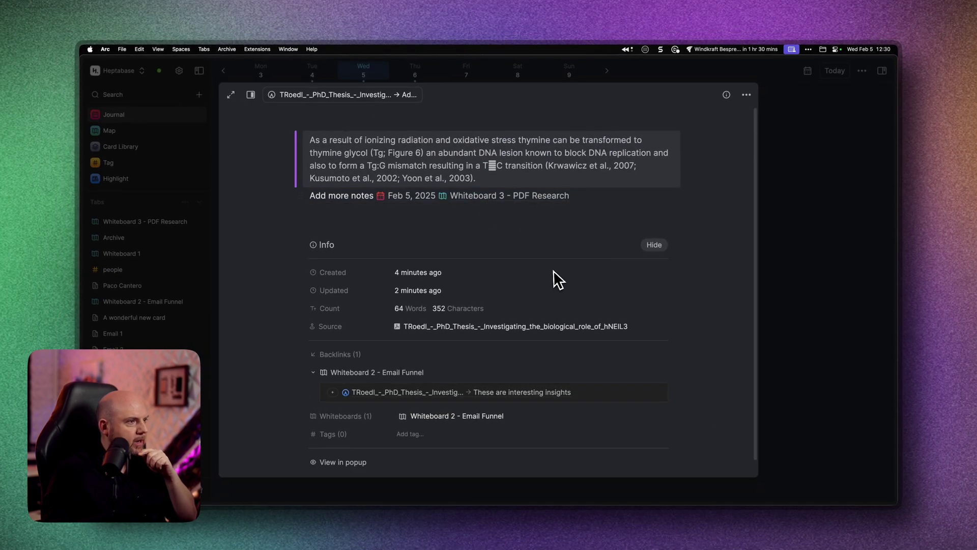
{"action": "key", "text": "Return"}
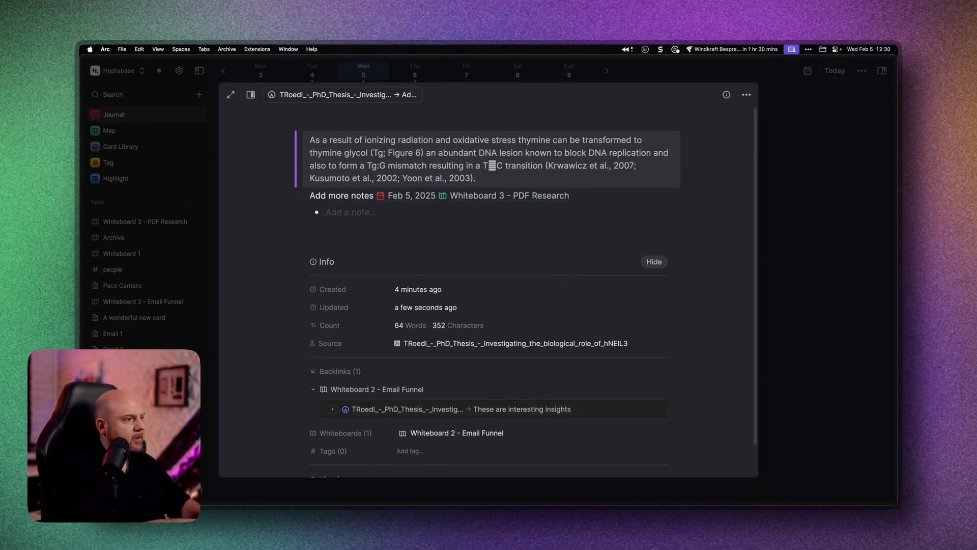
{"action": "type", "text": "With more information."}
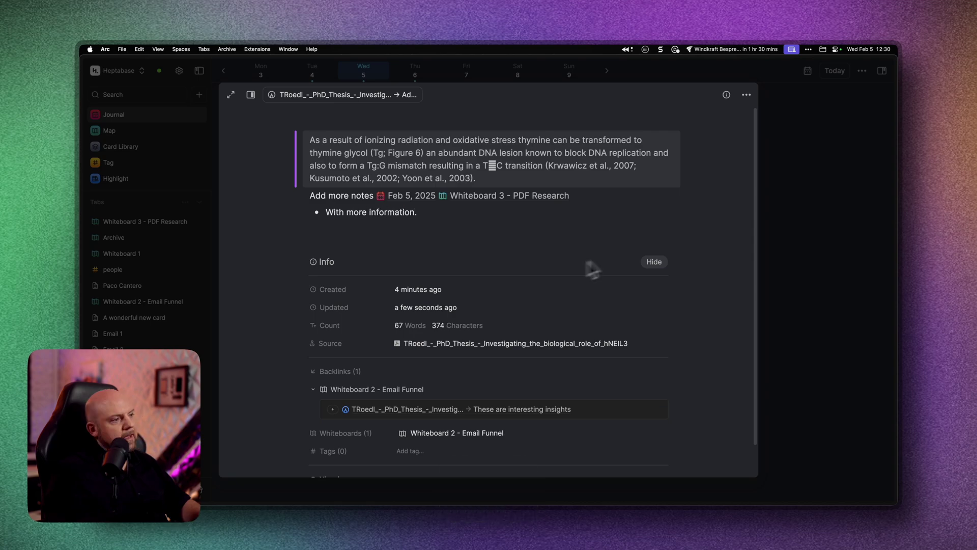